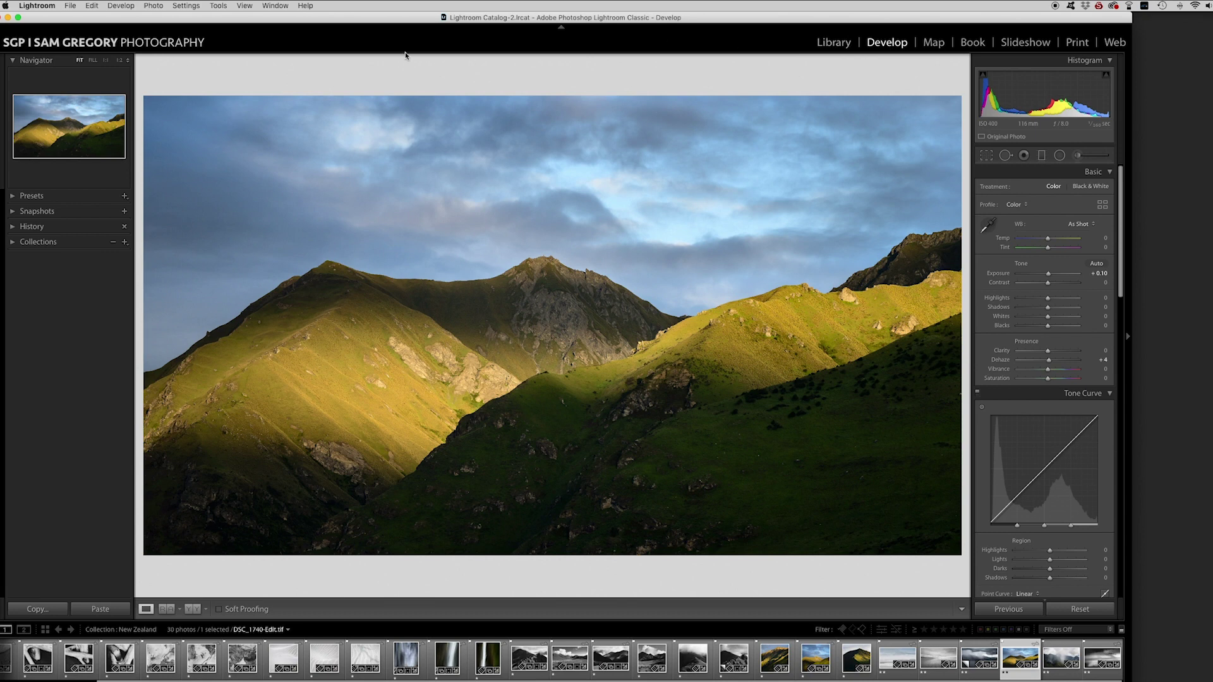
left_click(73, 8)
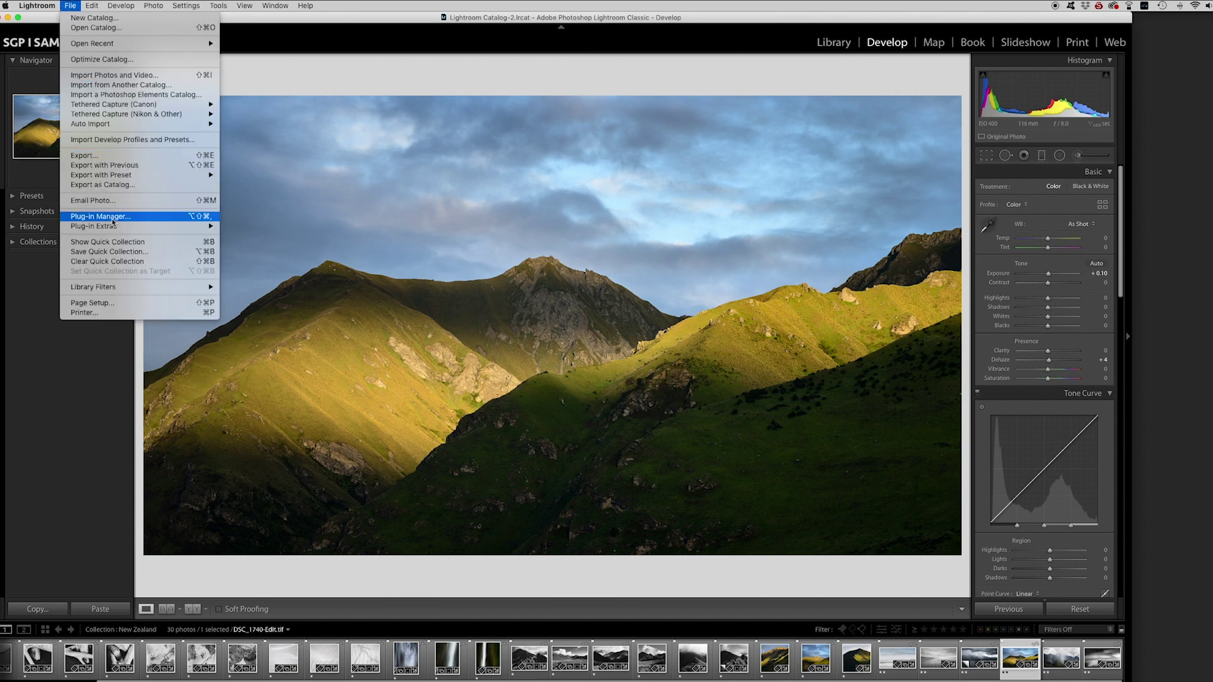
Launch Canon Professional Print & Layout from Lightroom with the mountain photo ready to place.
mouse_move(142, 226)
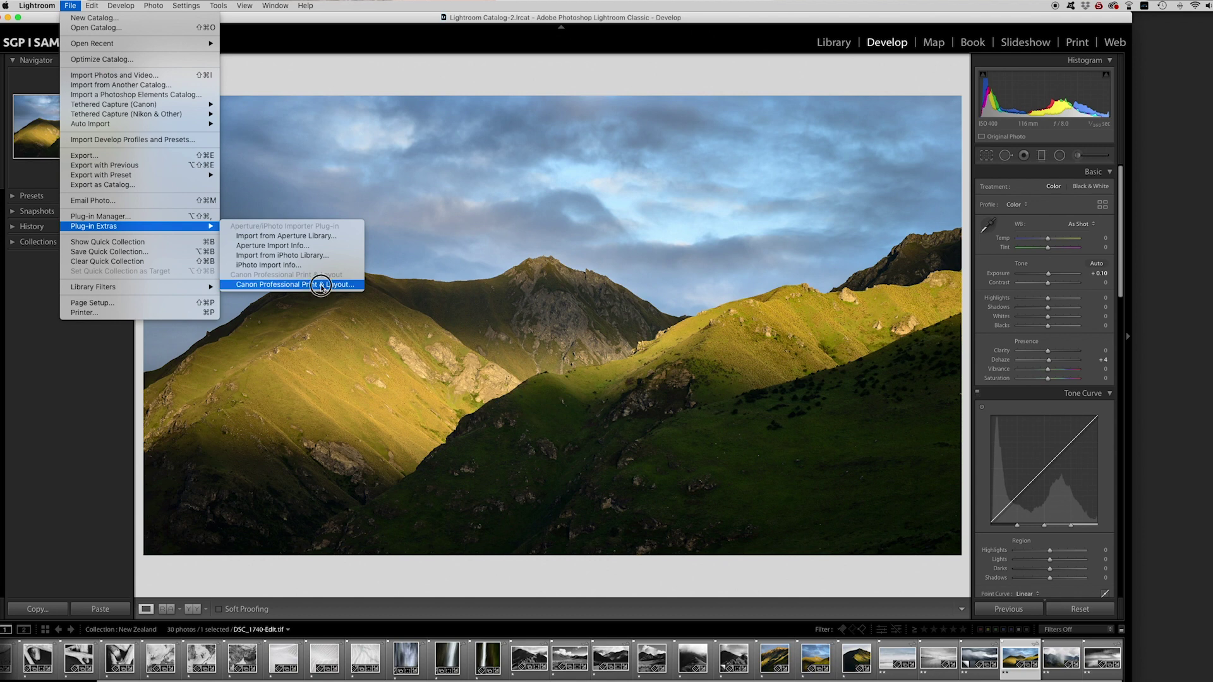
left_click(322, 285)
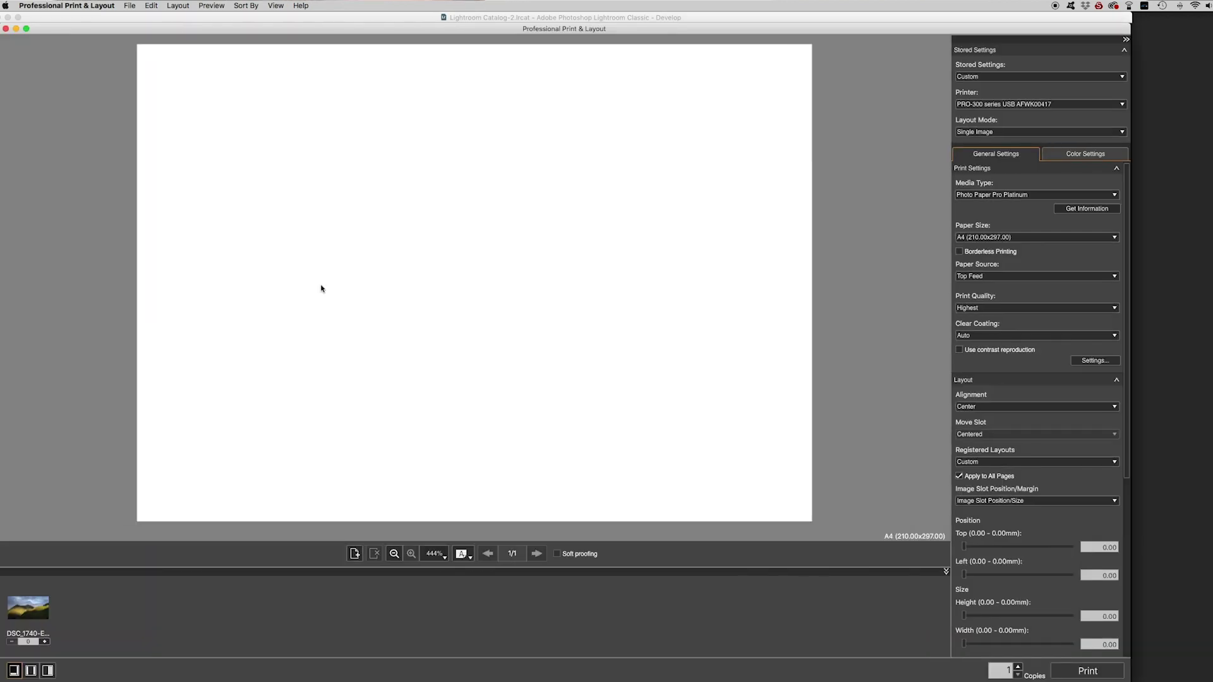
left_click(37, 608)
Place the DSC_1740 mountain photo on the A4 page and shrink its slot from the right.
left_click_drag(36, 608, 549, 295)
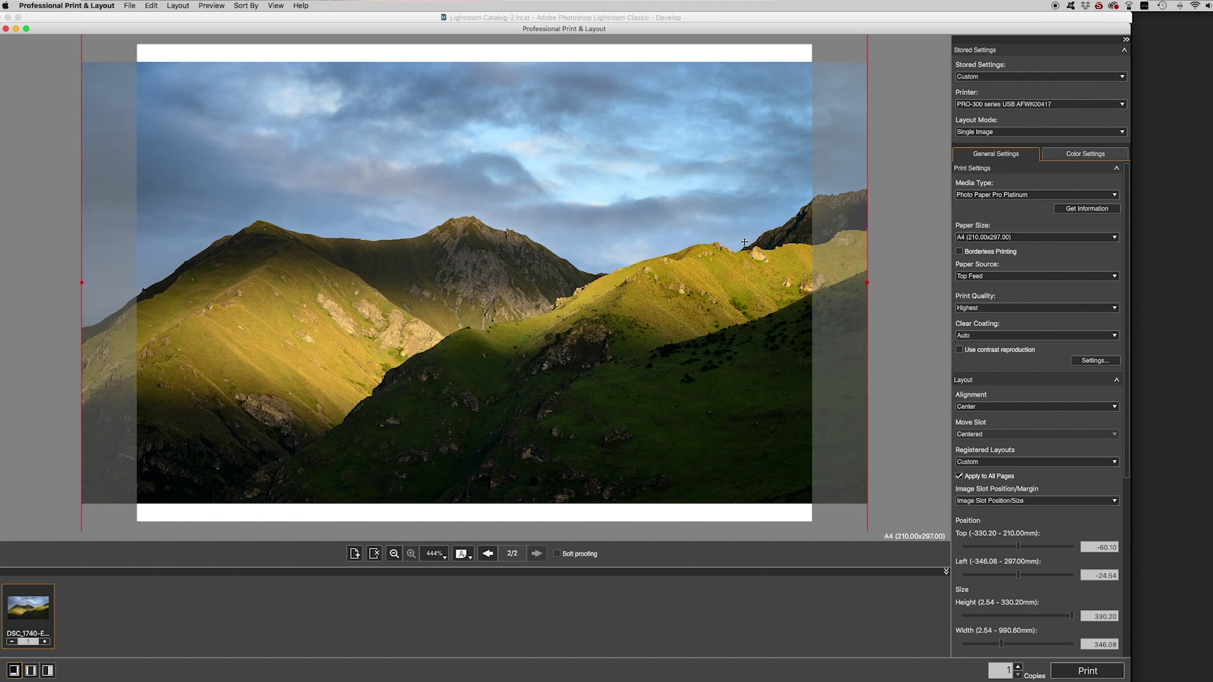
mouse_move(736, 242)
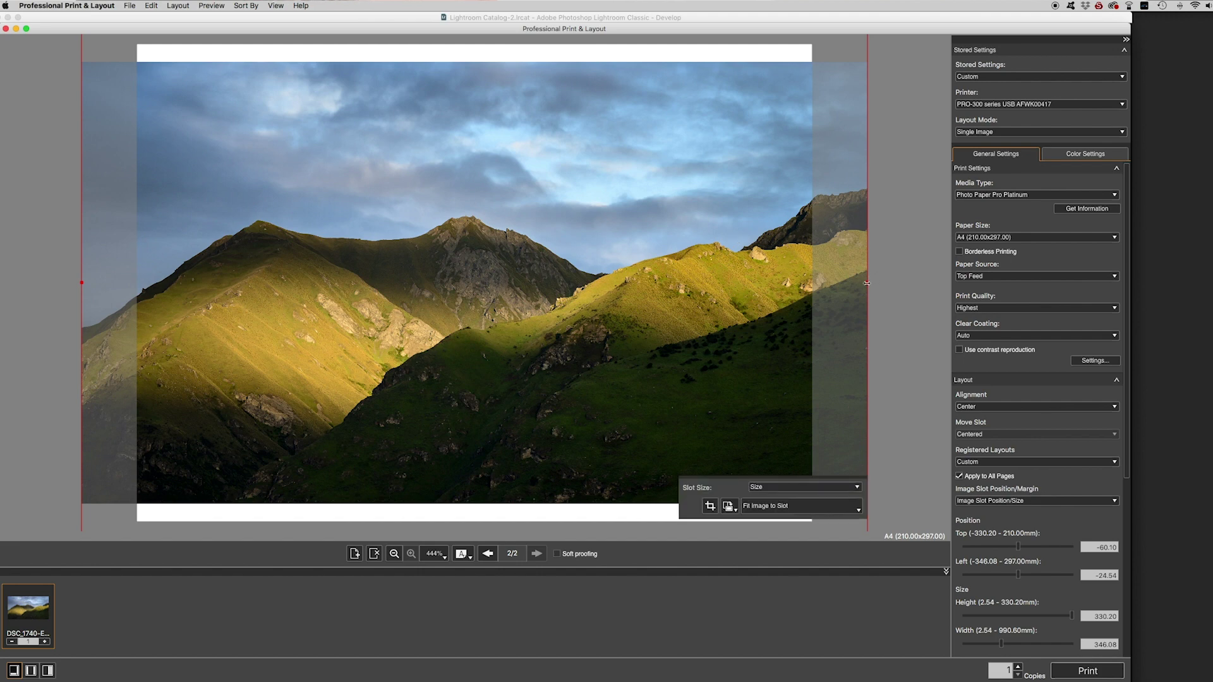
left_click_drag(866, 283, 721, 299)
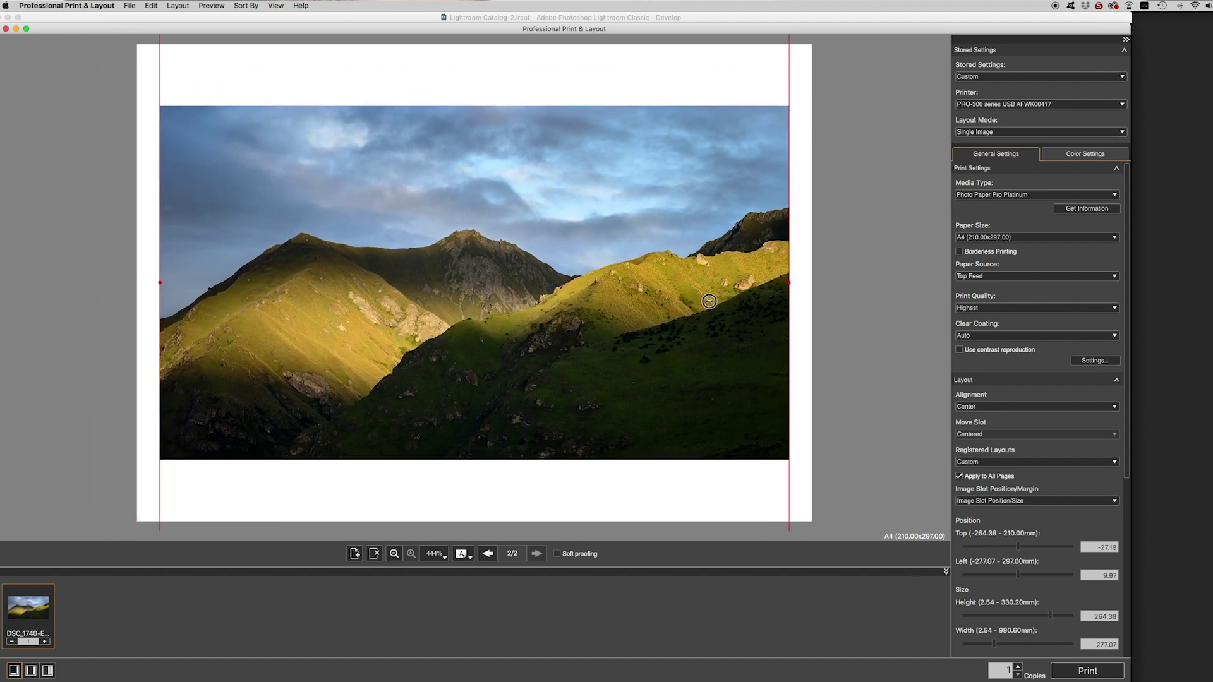
Set the image slot width to exactly 280.00 mm.
scroll(709, 301, "down", 2)
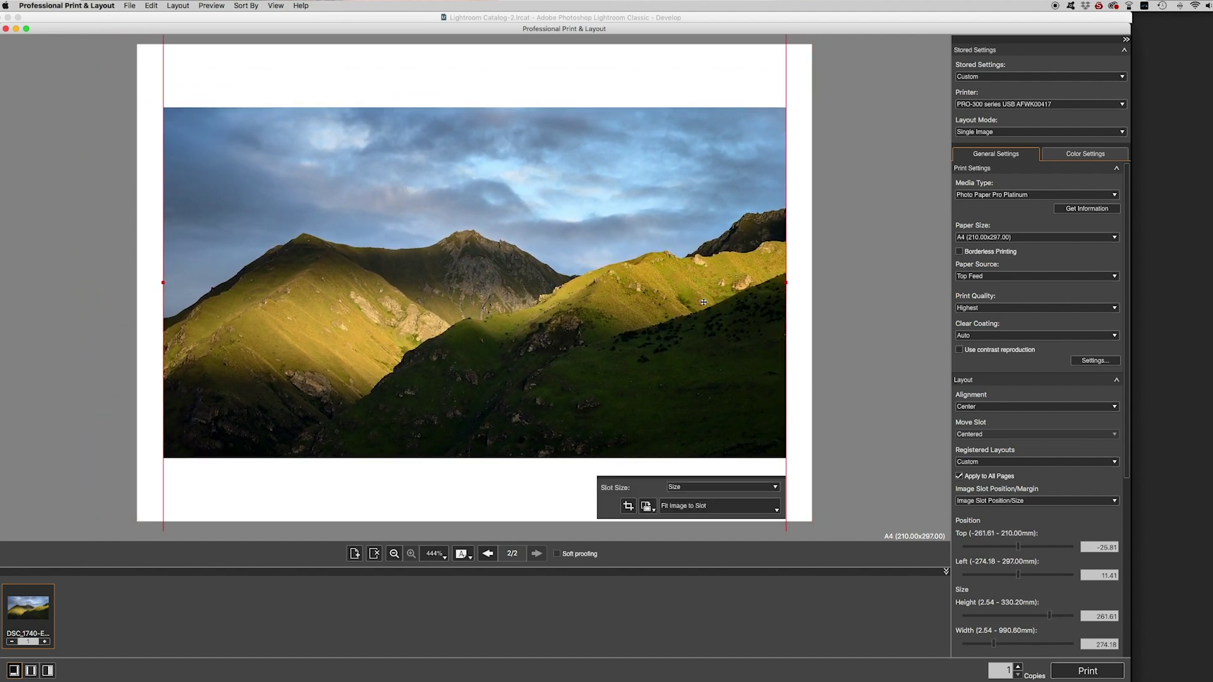
scroll(1022, 621, "down", 2)
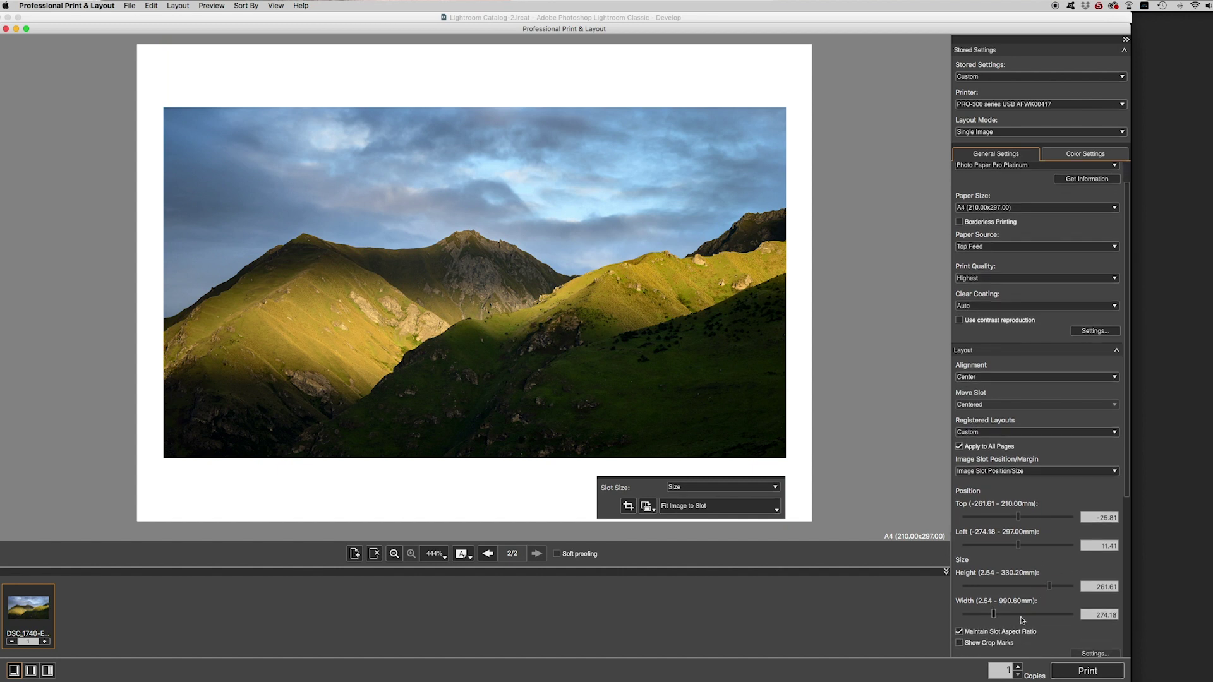
left_click(1095, 614)
double_click(1103, 614)
type("280")
double_click(1113, 615)
type("00")
key("Return")
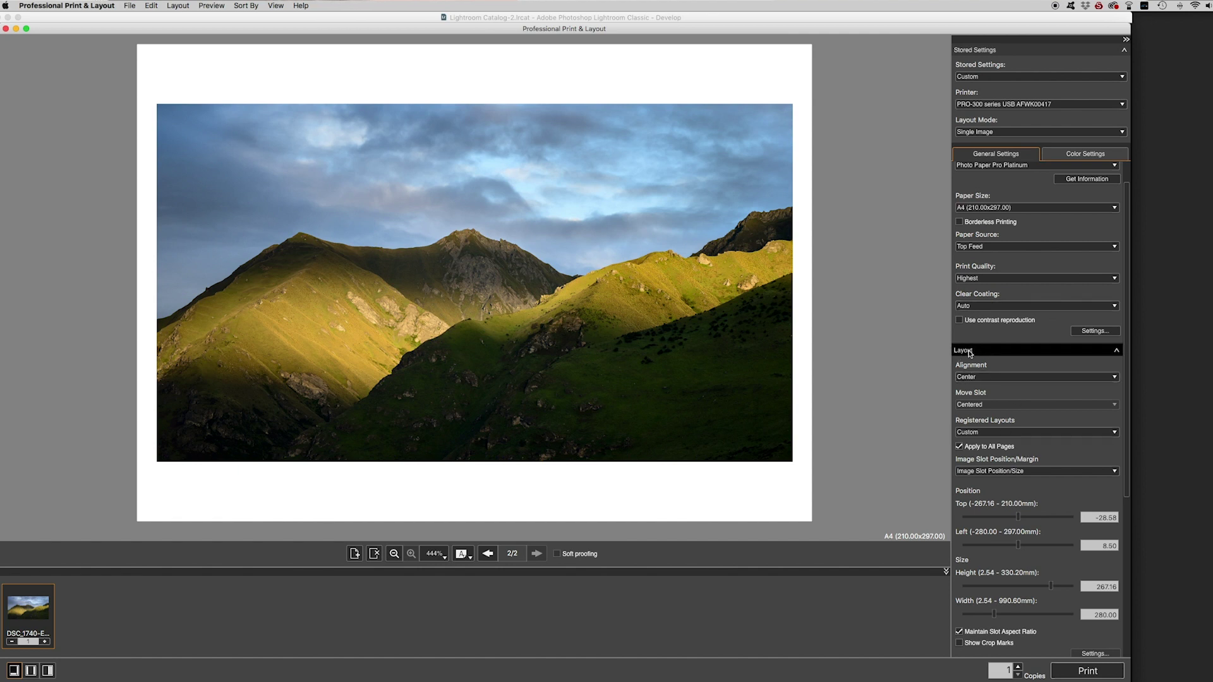
left_click(983, 377)
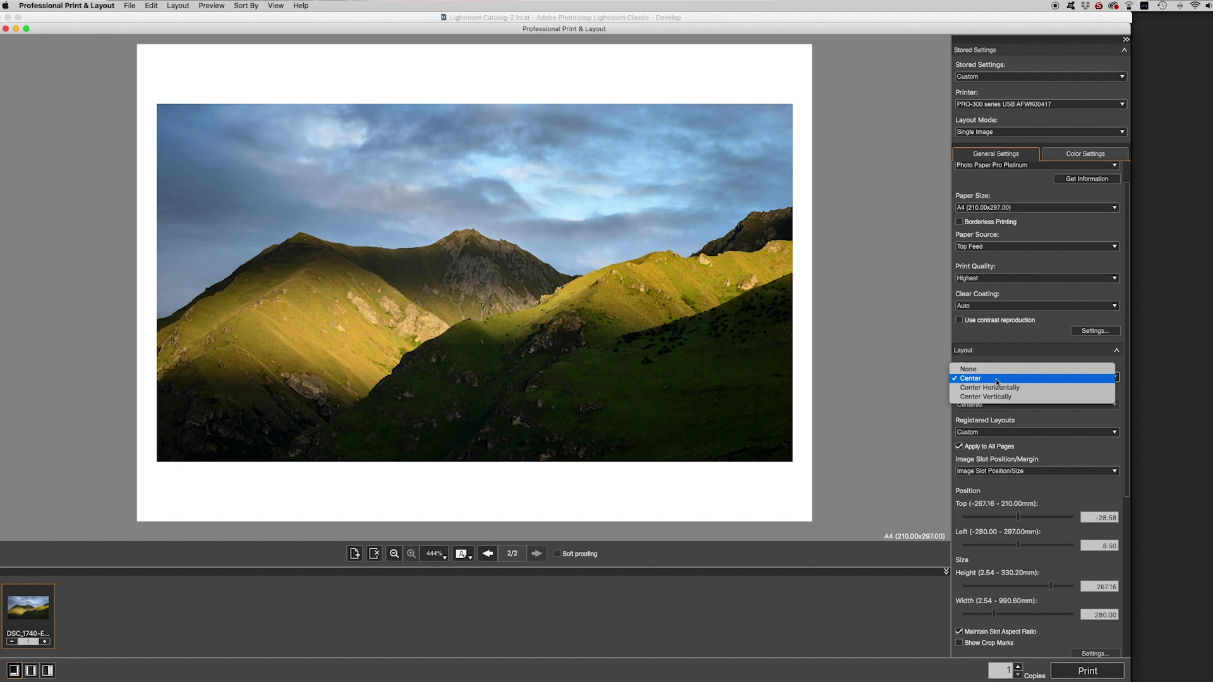
left_click(996, 381)
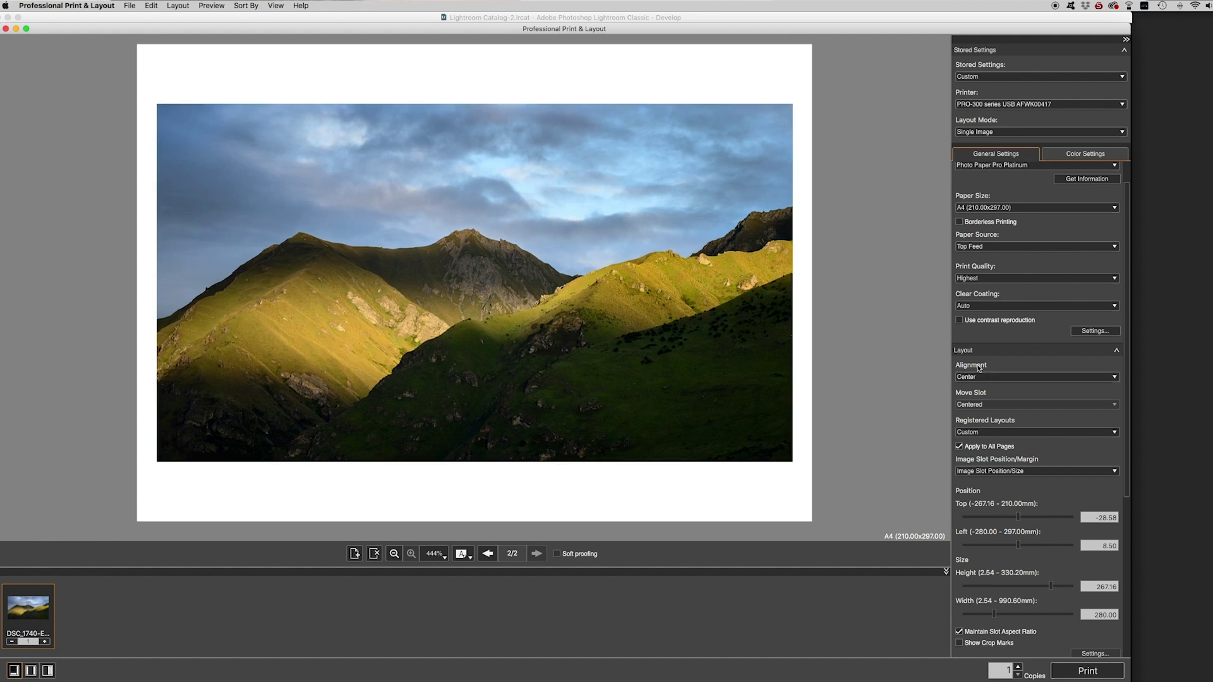
scroll(985, 410, "down", 3)
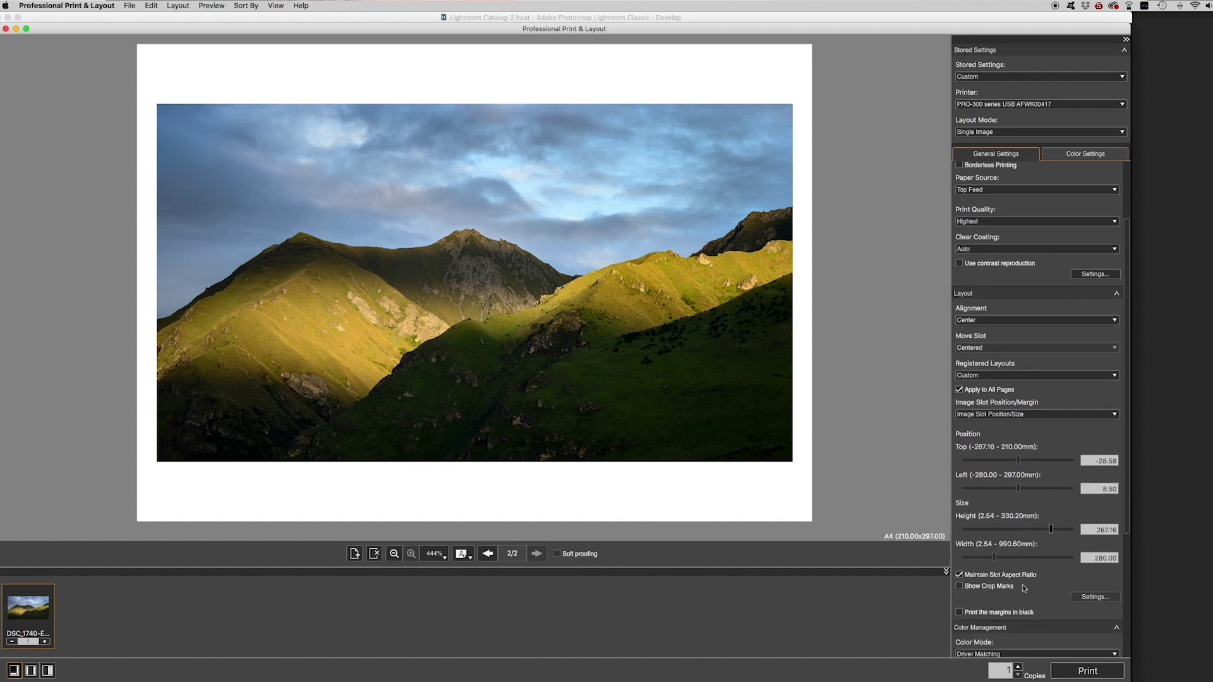
Nudge the width slider, then re-enter a 280 mm slot width.
left_click_drag(995, 558, 990, 558)
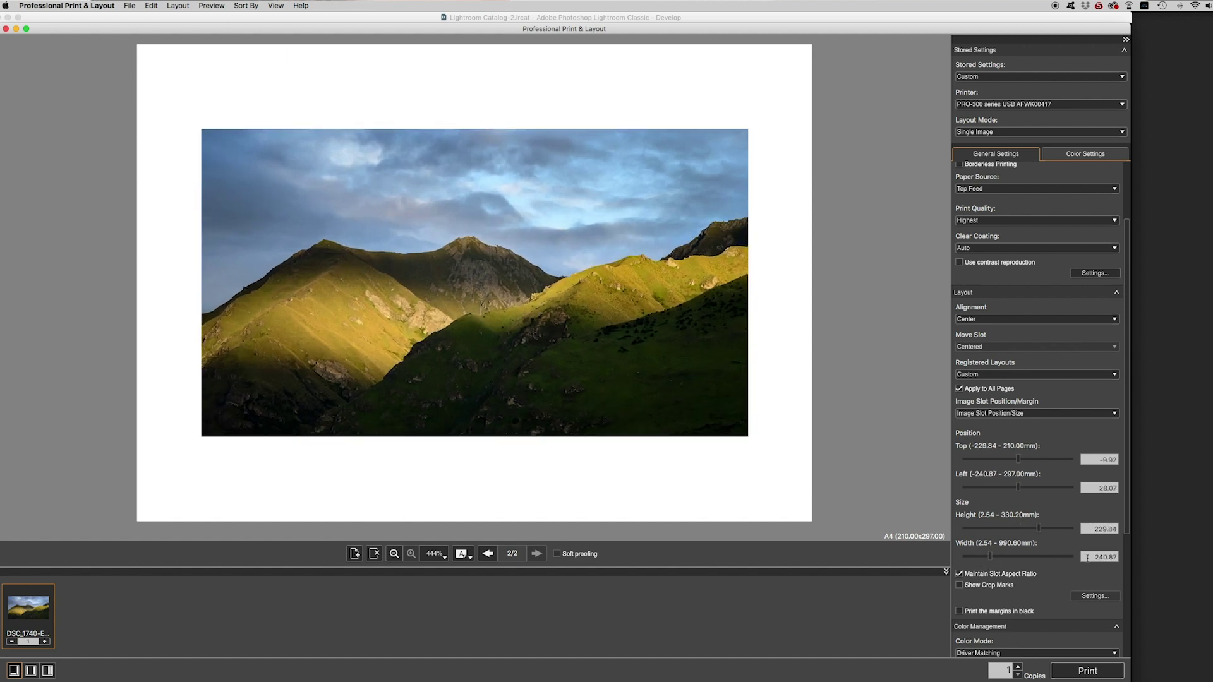
double_click(1087, 557)
type("280")
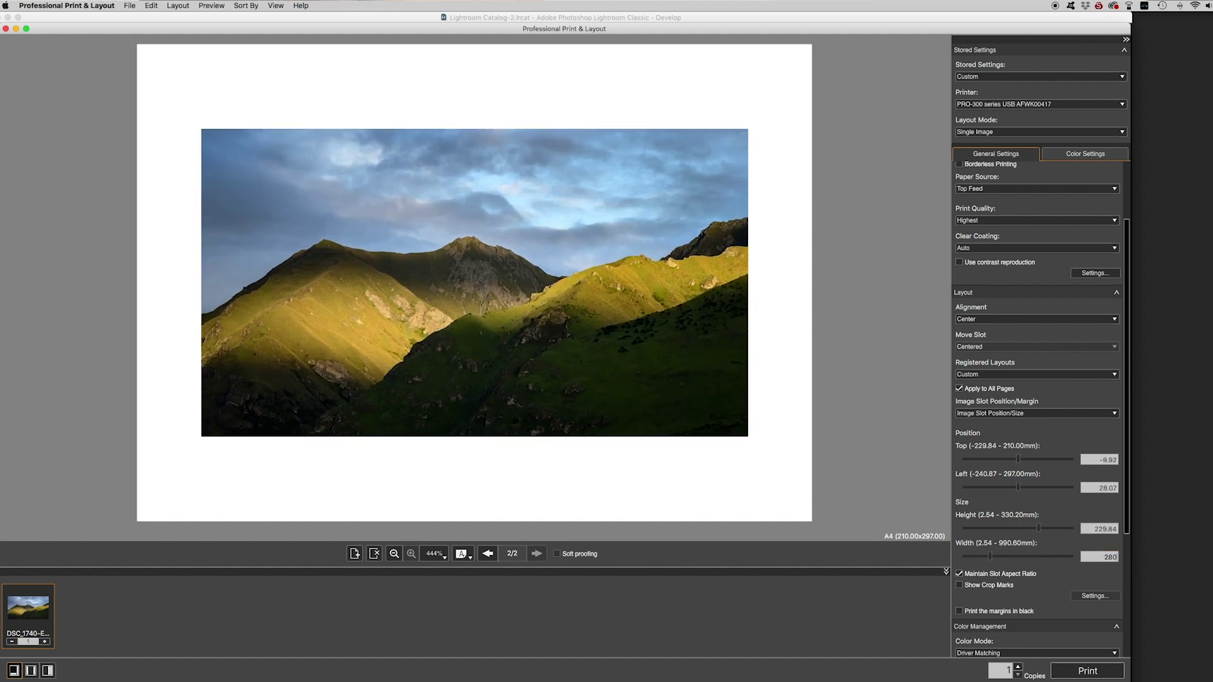
key("Return")
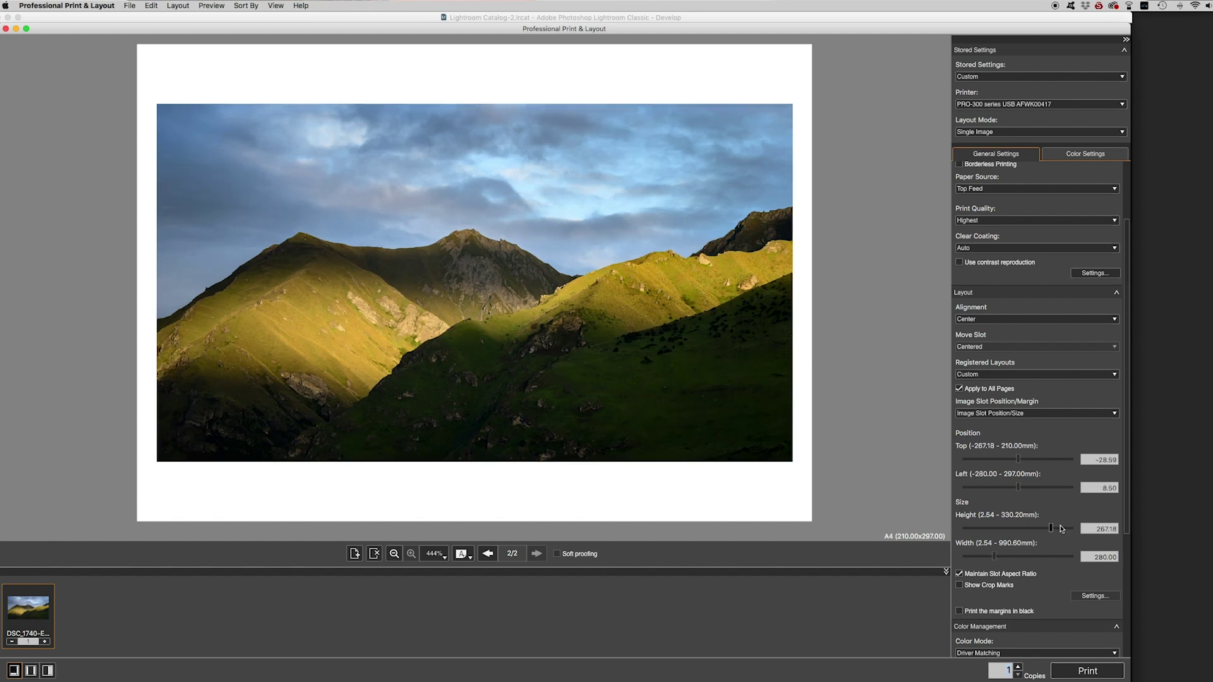
Set the photo height to 265 mm so the width scales proportionally, then switch to Photoshop.
left_click_drag(1098, 529, 1108, 531)
type("265")
key("Tab")
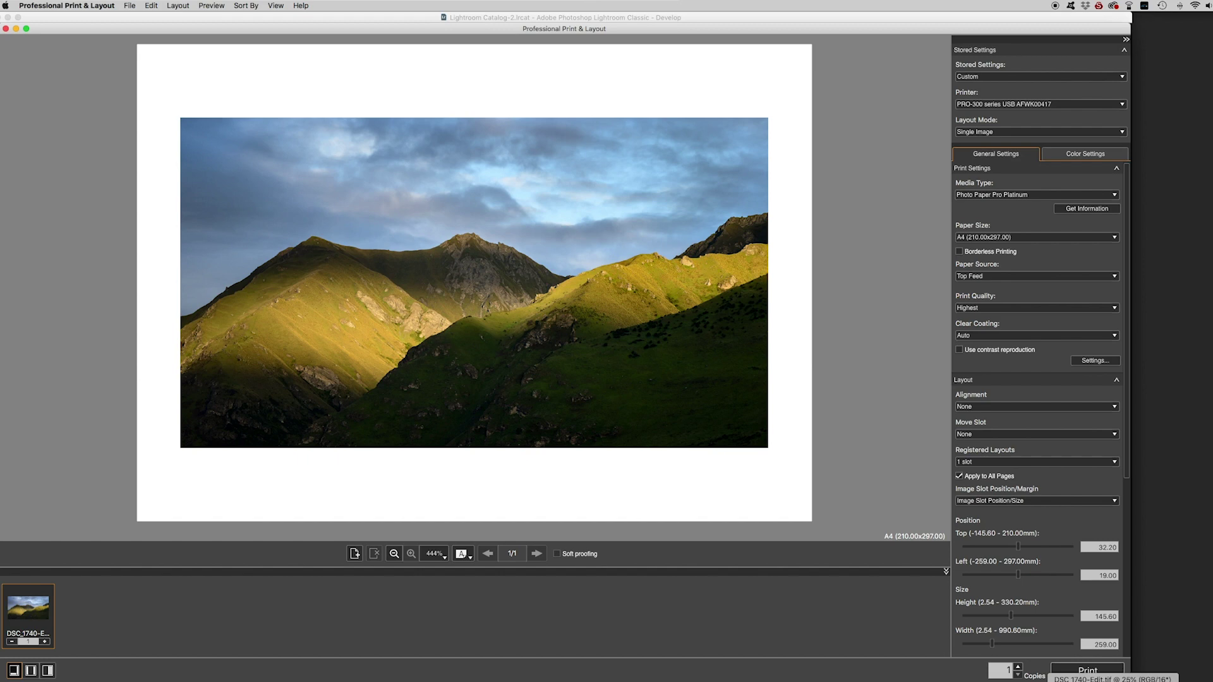
left_click(1112, 680)
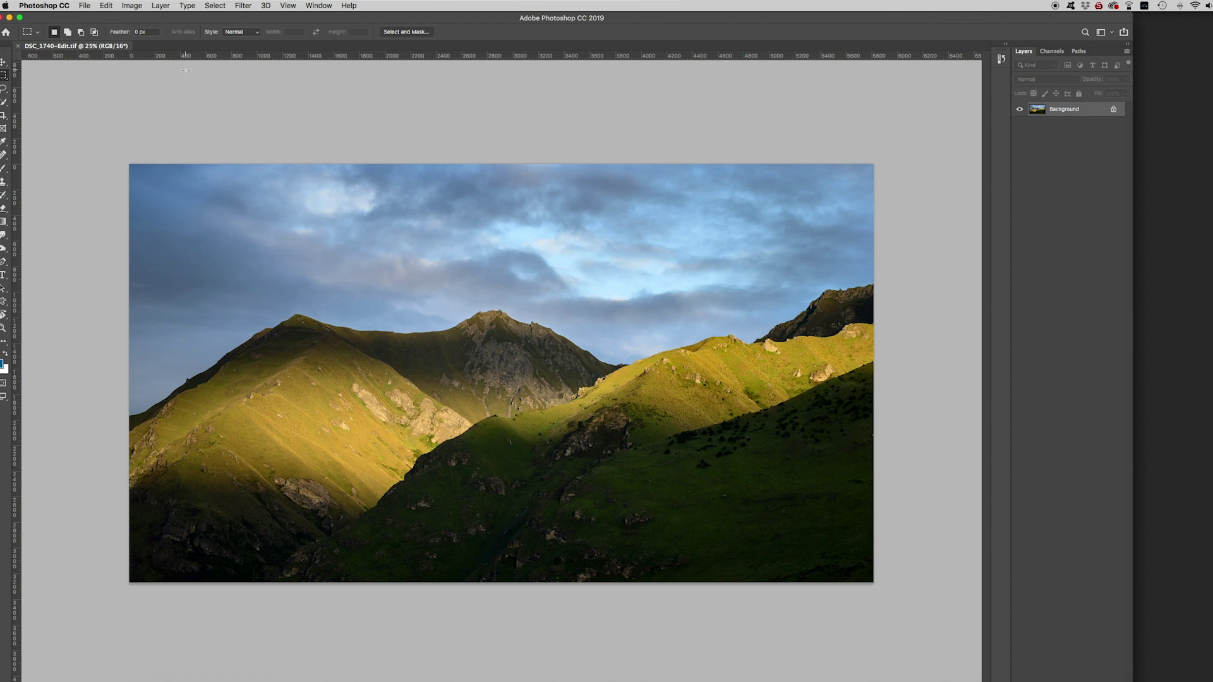
Look through Photoshop's File menu for DSC_1740-Edit.tif and close it without choosing anything.
left_click(85, 6)
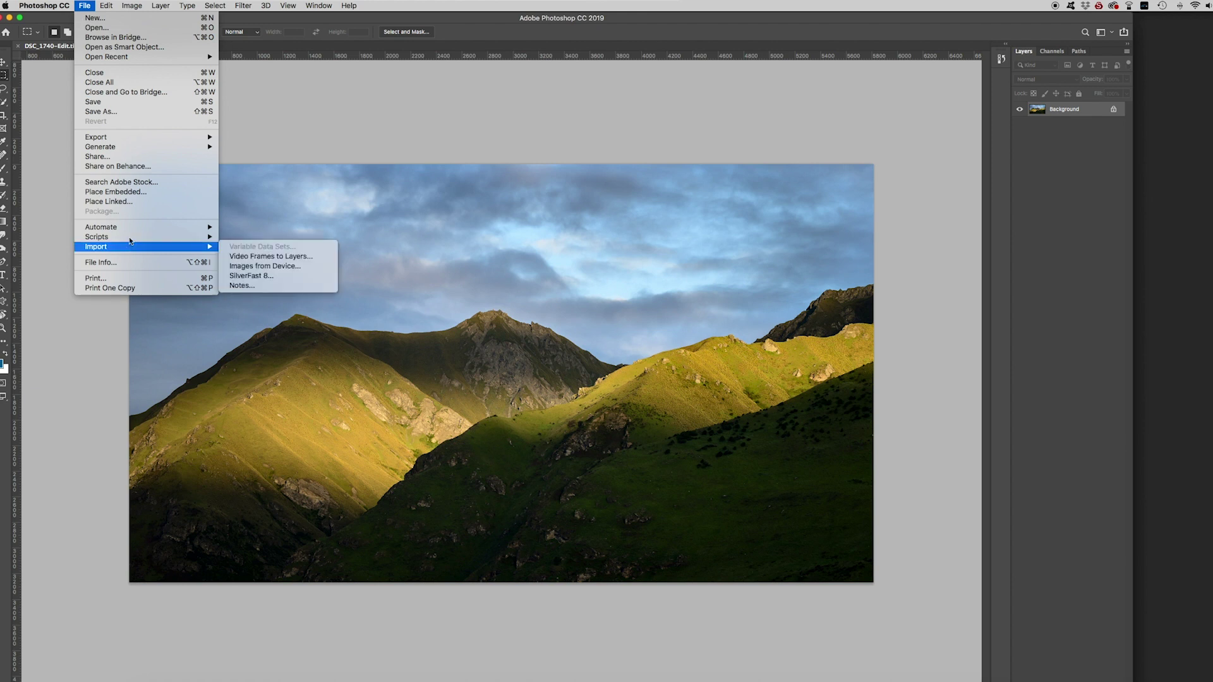
mouse_move(138, 227)
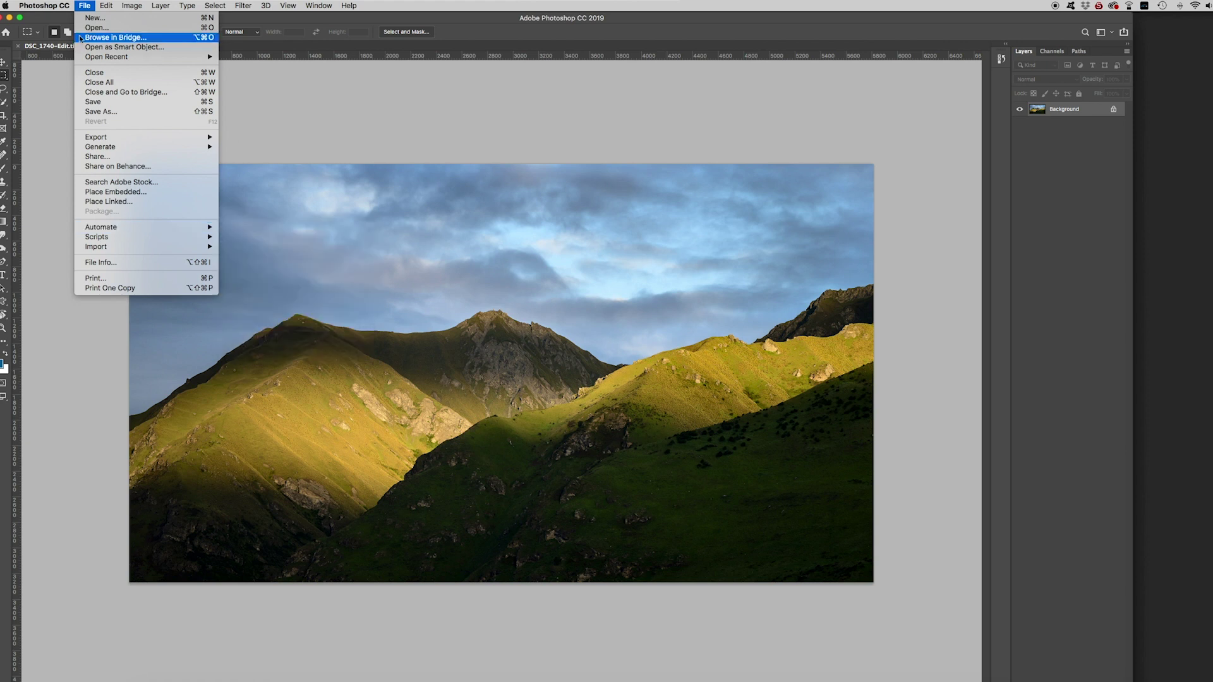
left_click(9, 21)
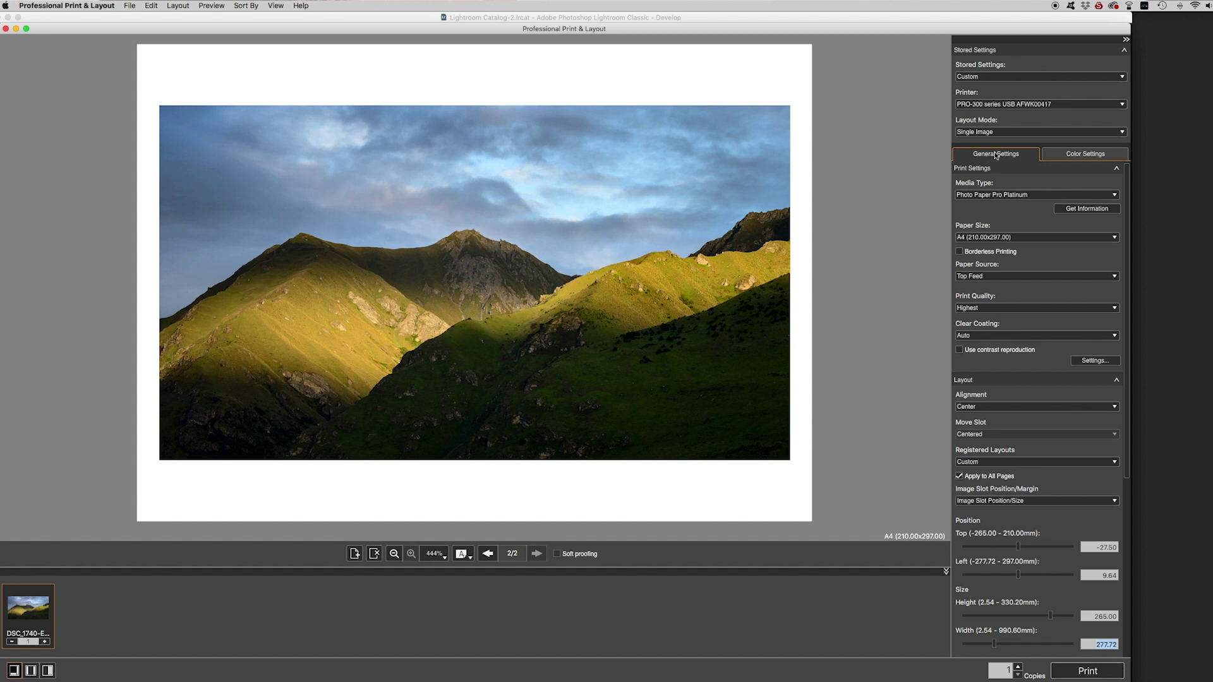
Choose Photo Paper Pro Platinum from the Photo Papers media types.
left_click(1025, 197)
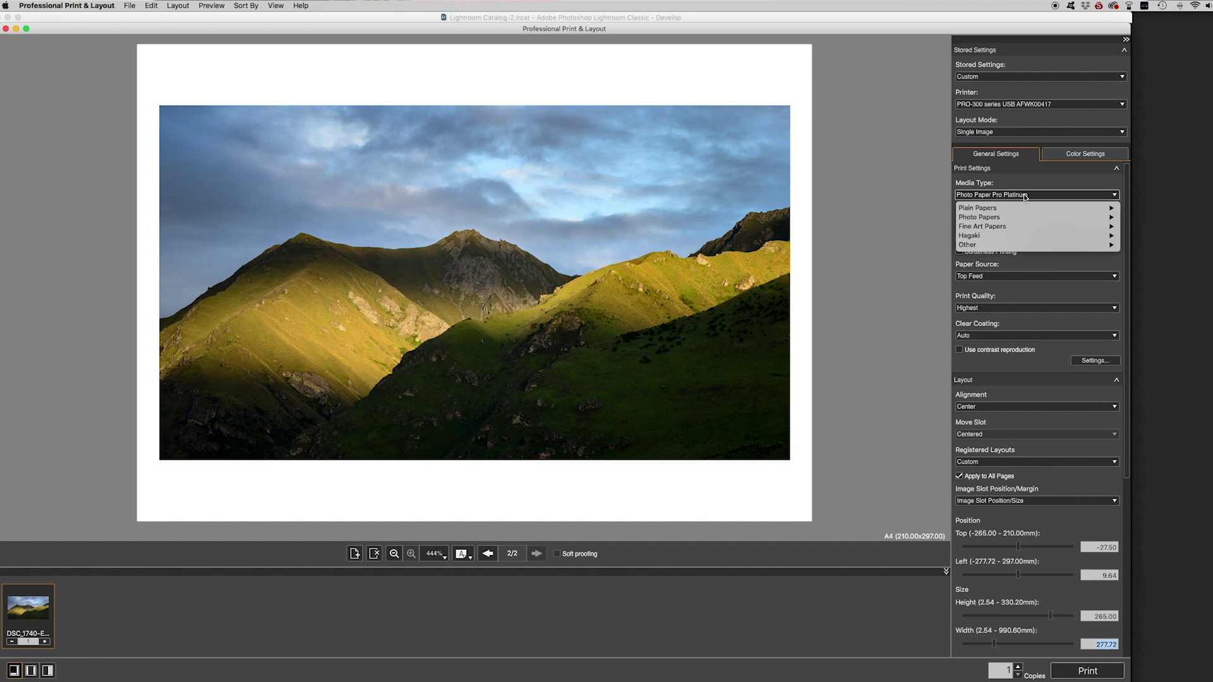
mouse_move(1015, 217)
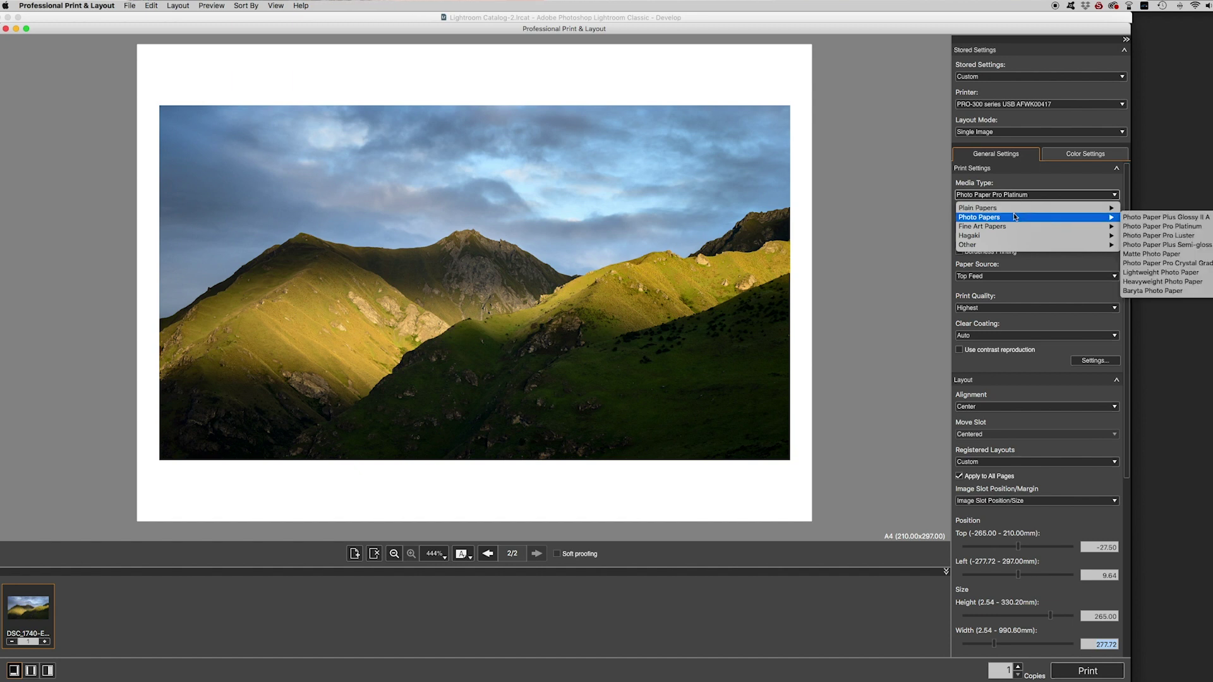
left_click(1171, 228)
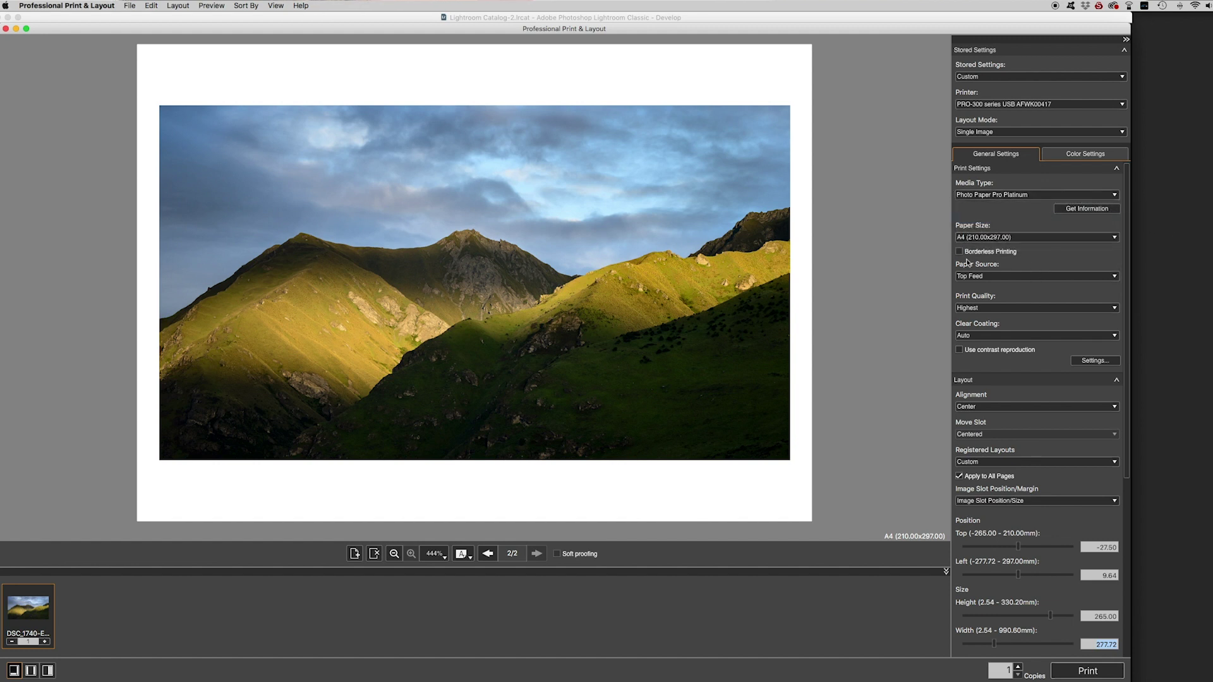
left_click(1033, 238)
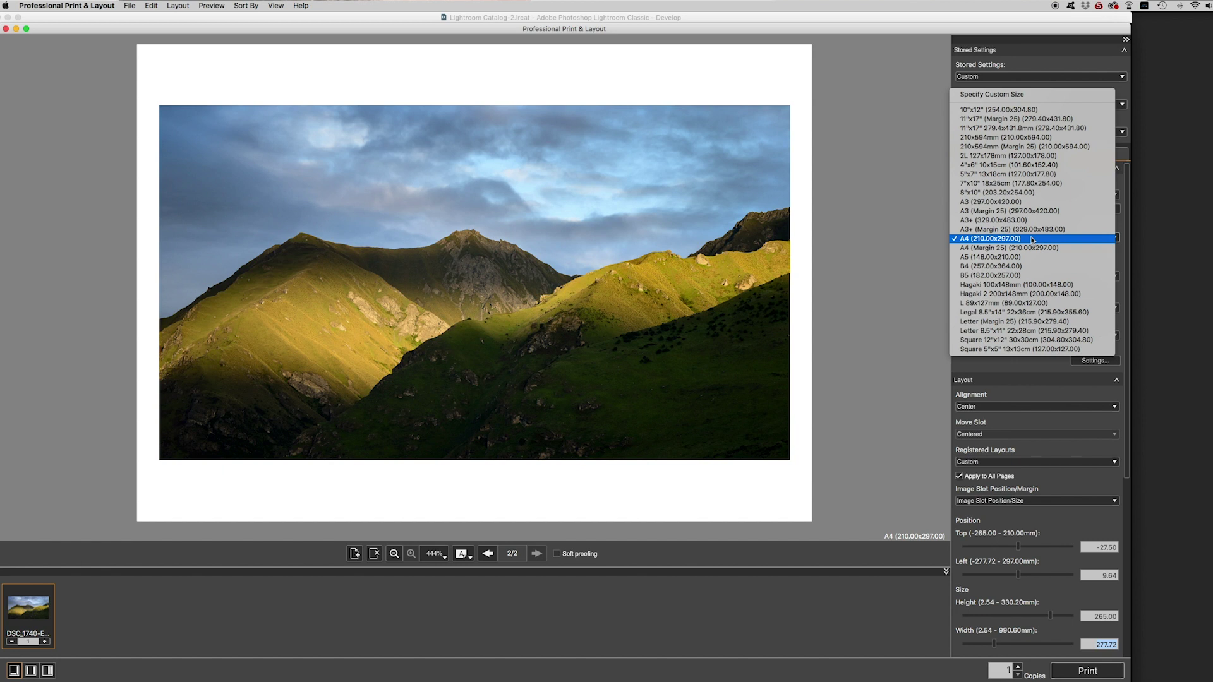
left_click(1011, 239)
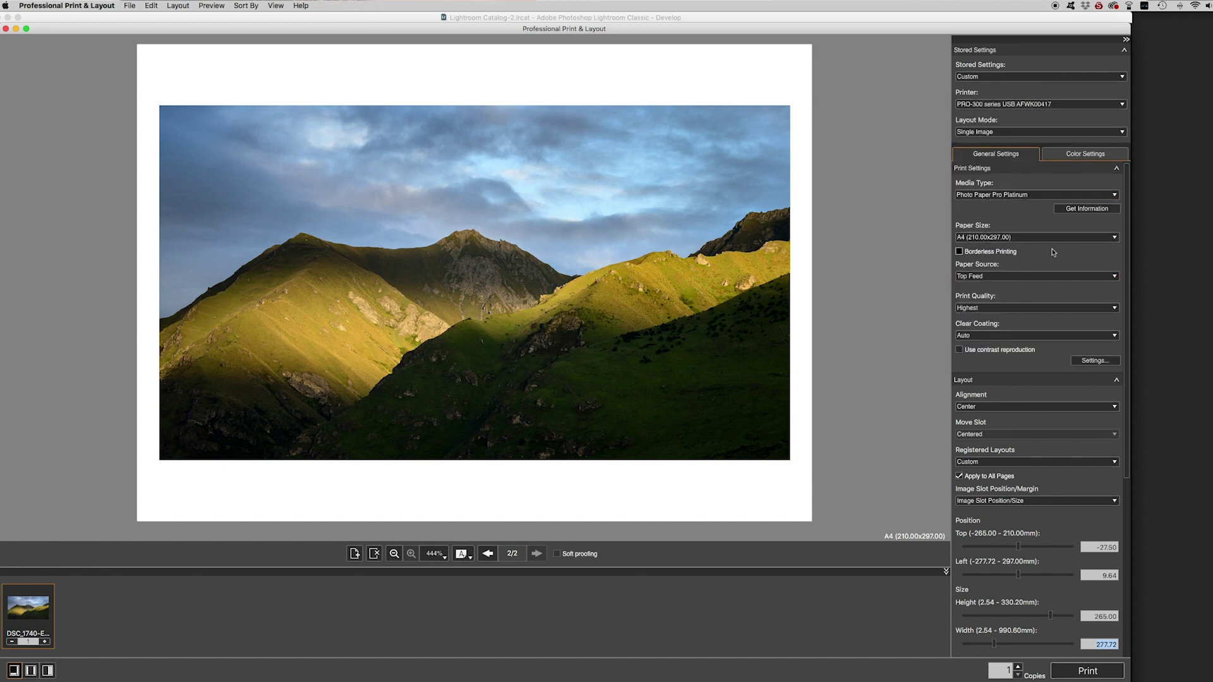
left_click(1017, 277)
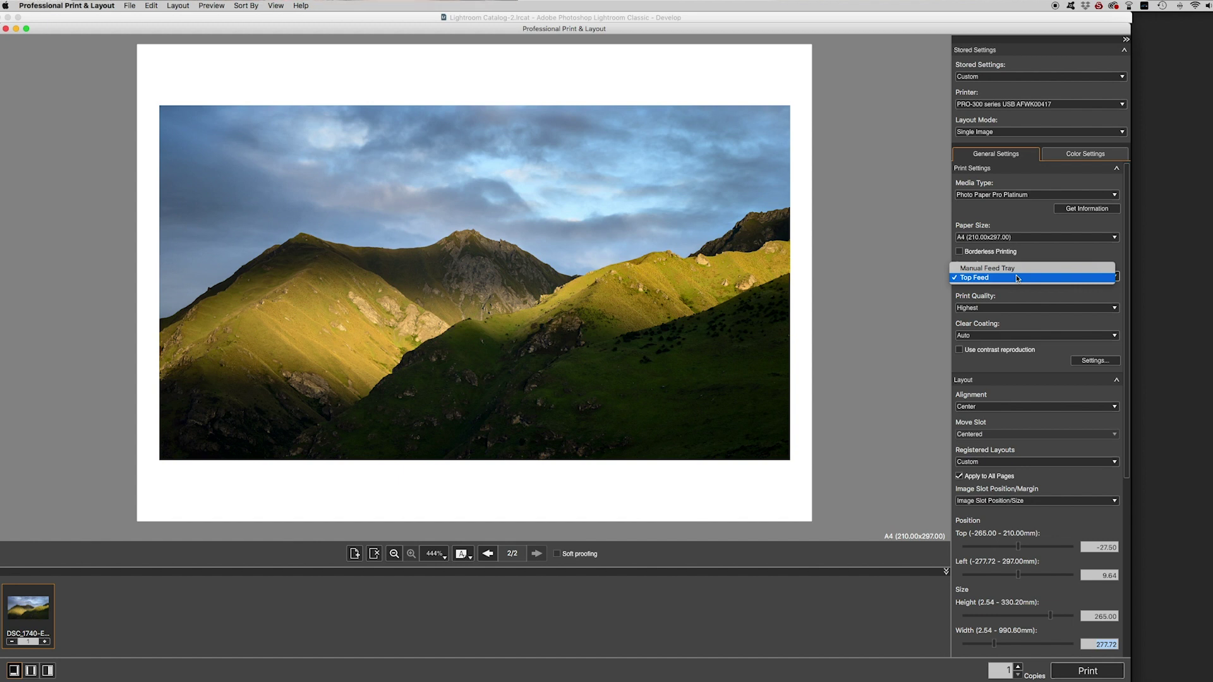
left_click(1016, 277)
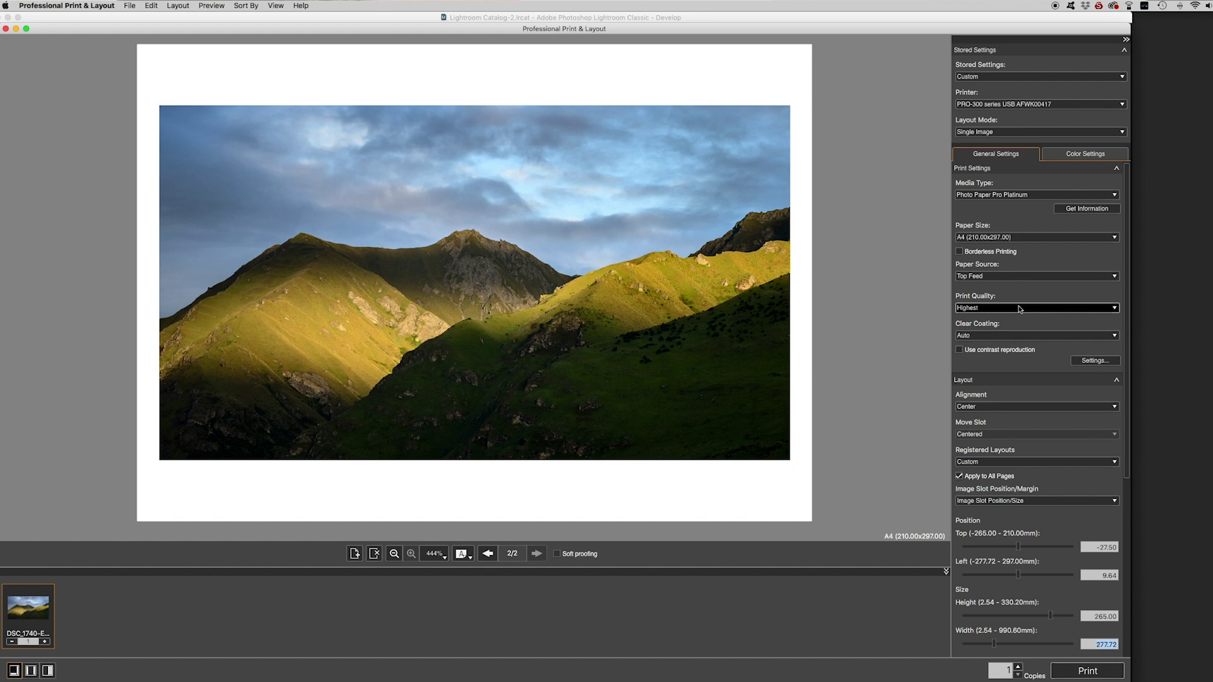
scroll(1019, 309, "down", 4)
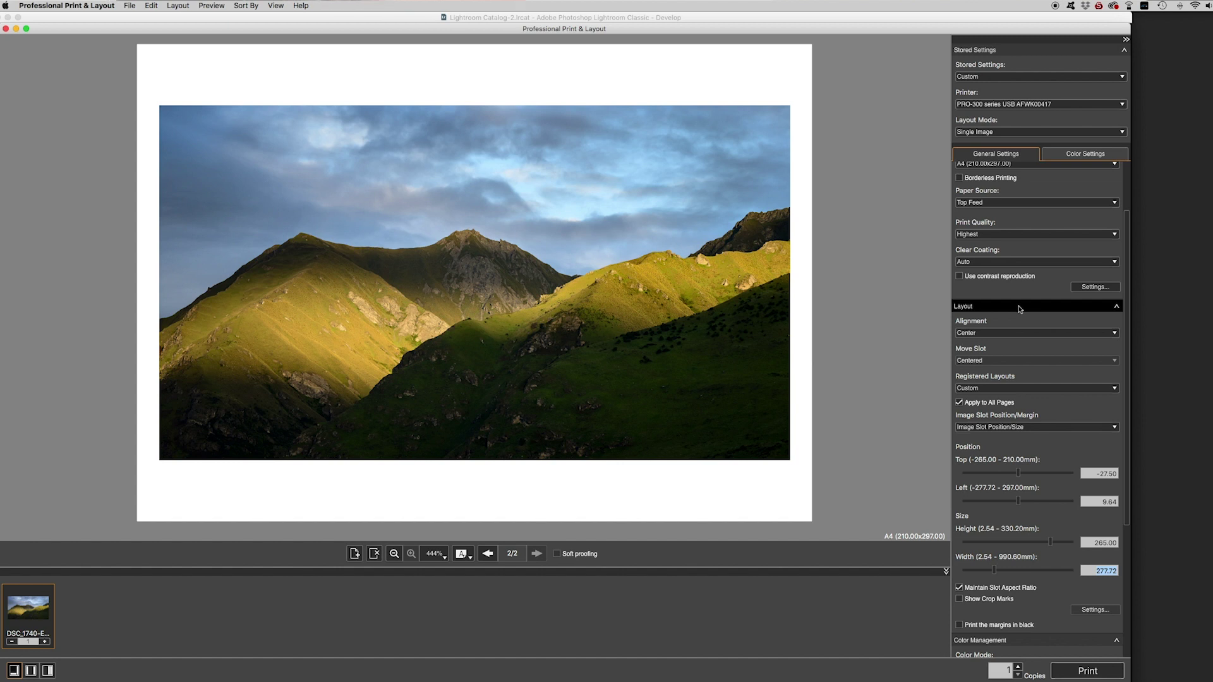
left_click(1049, 235)
left_click(1067, 225)
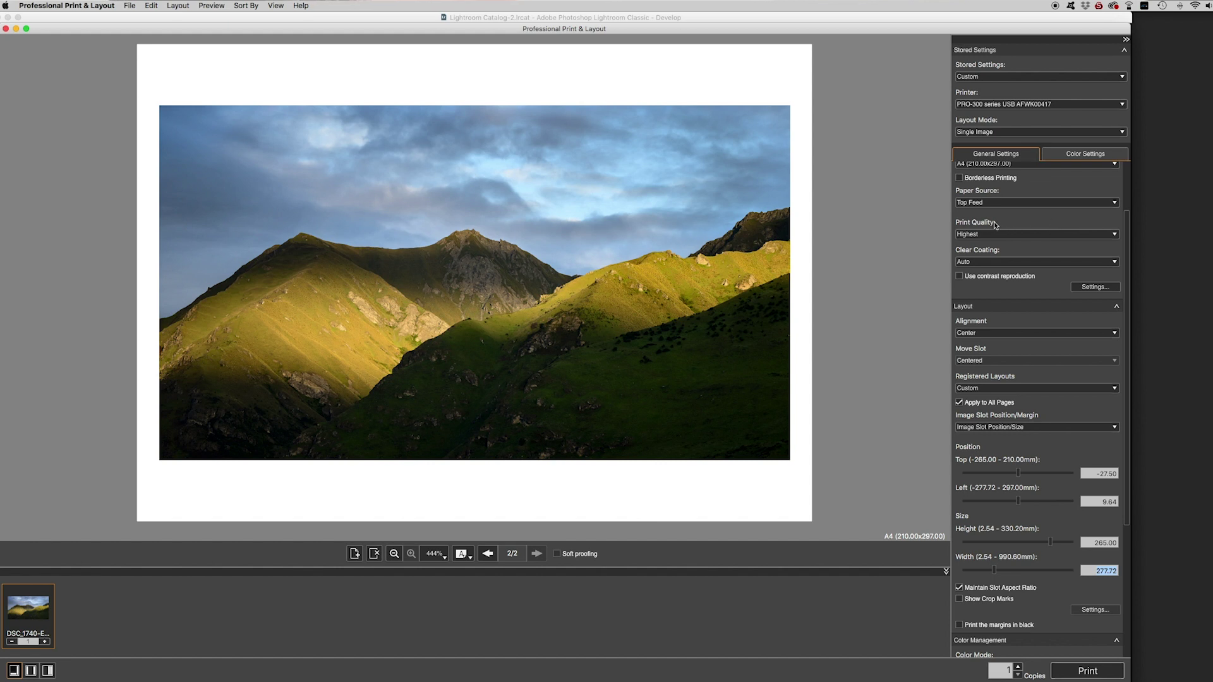
scroll(1028, 264, "down", 5)
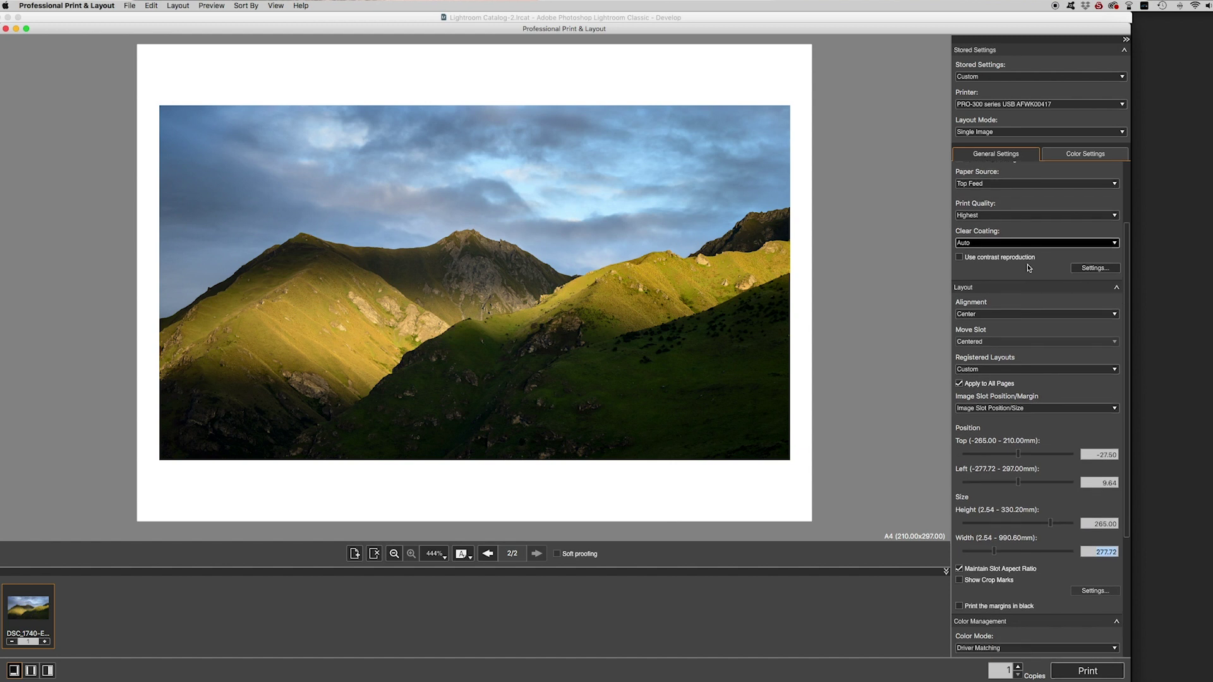
scroll(1027, 272, "down", 1)
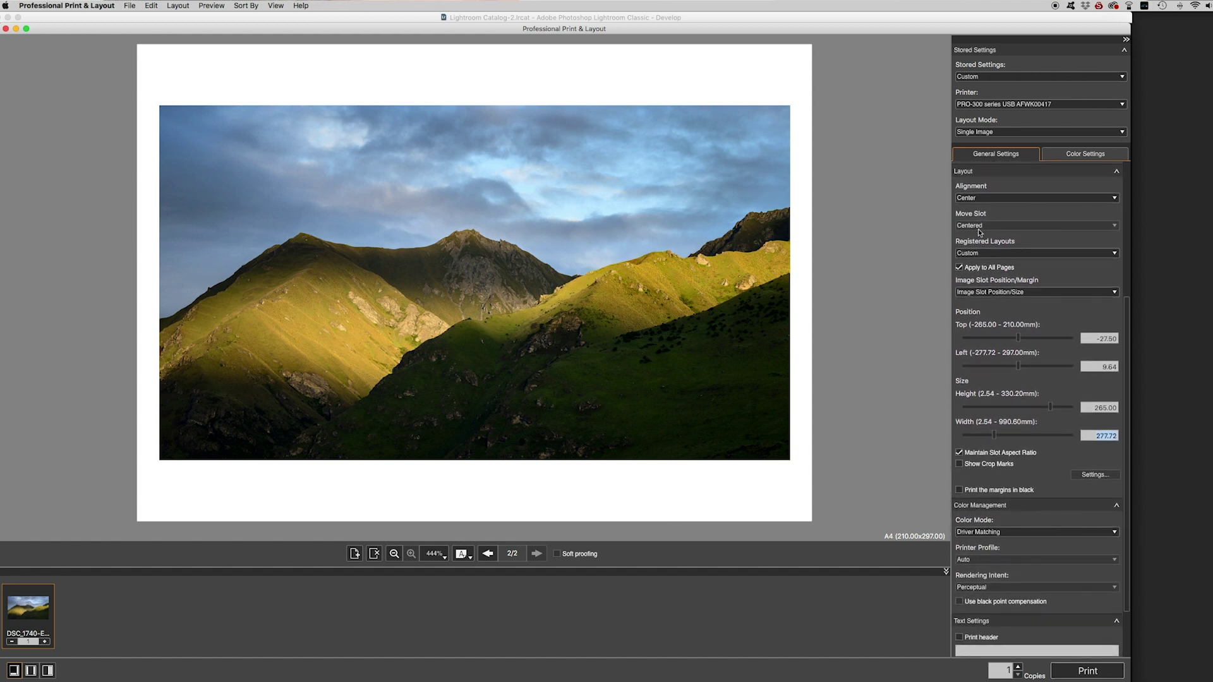
left_click(1015, 200)
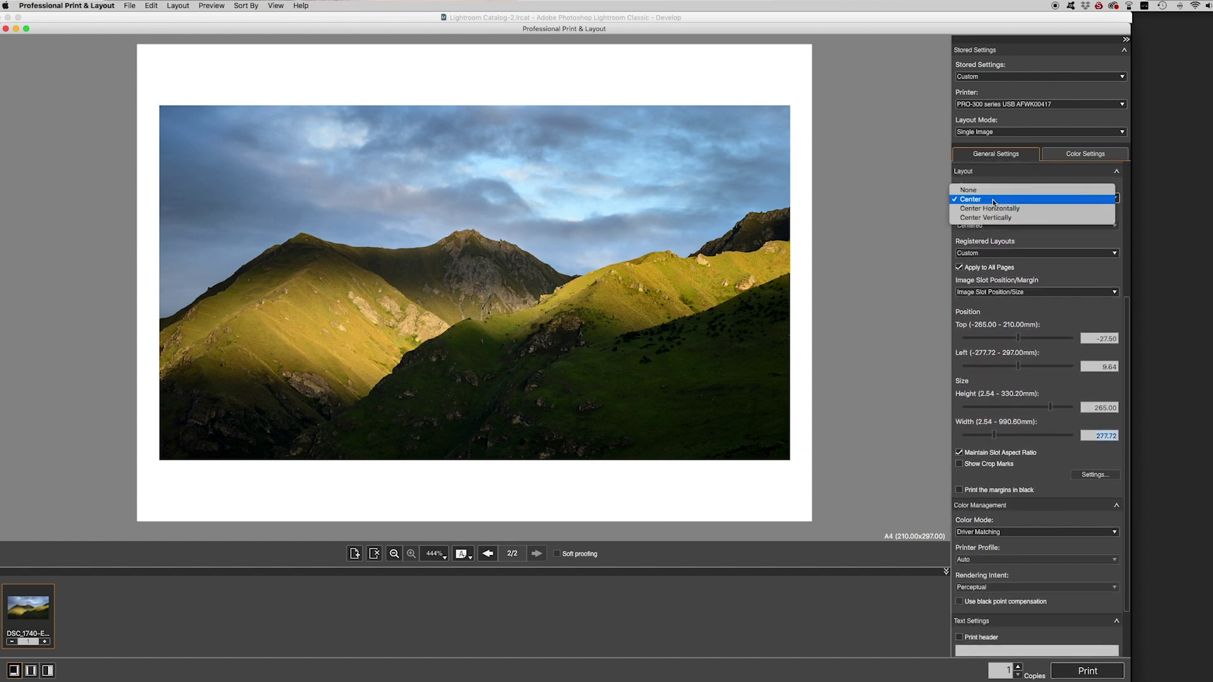
left_click(993, 201)
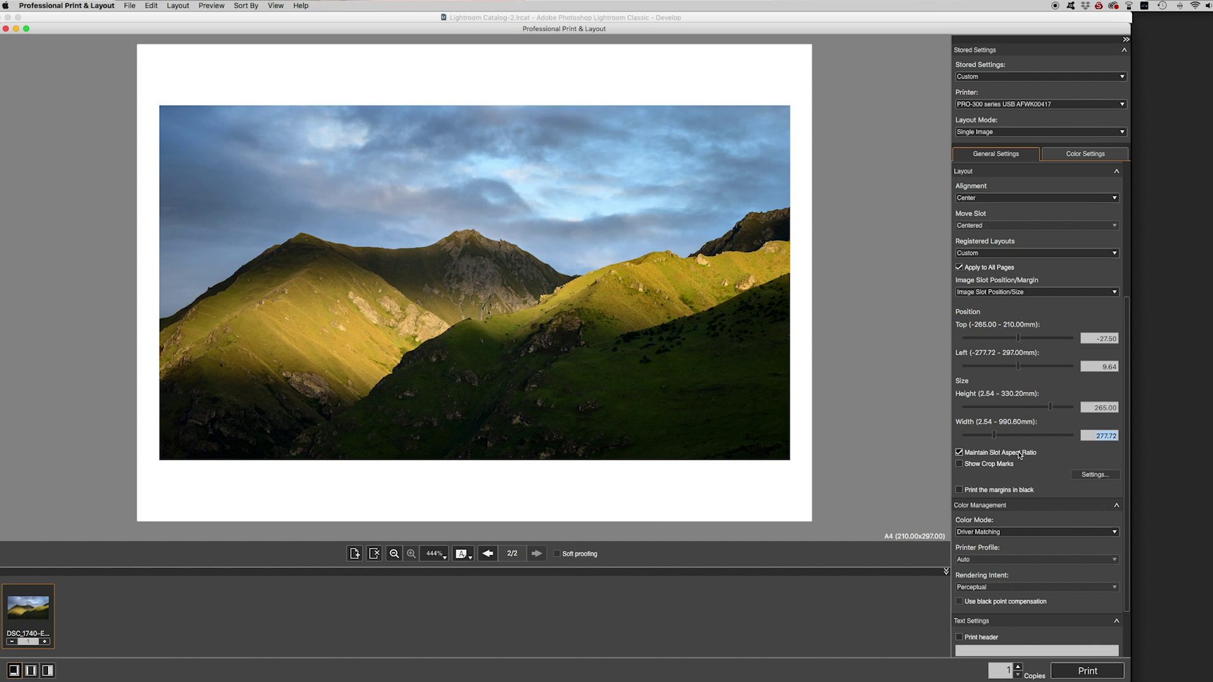
scroll(1017, 458, "down", 2)
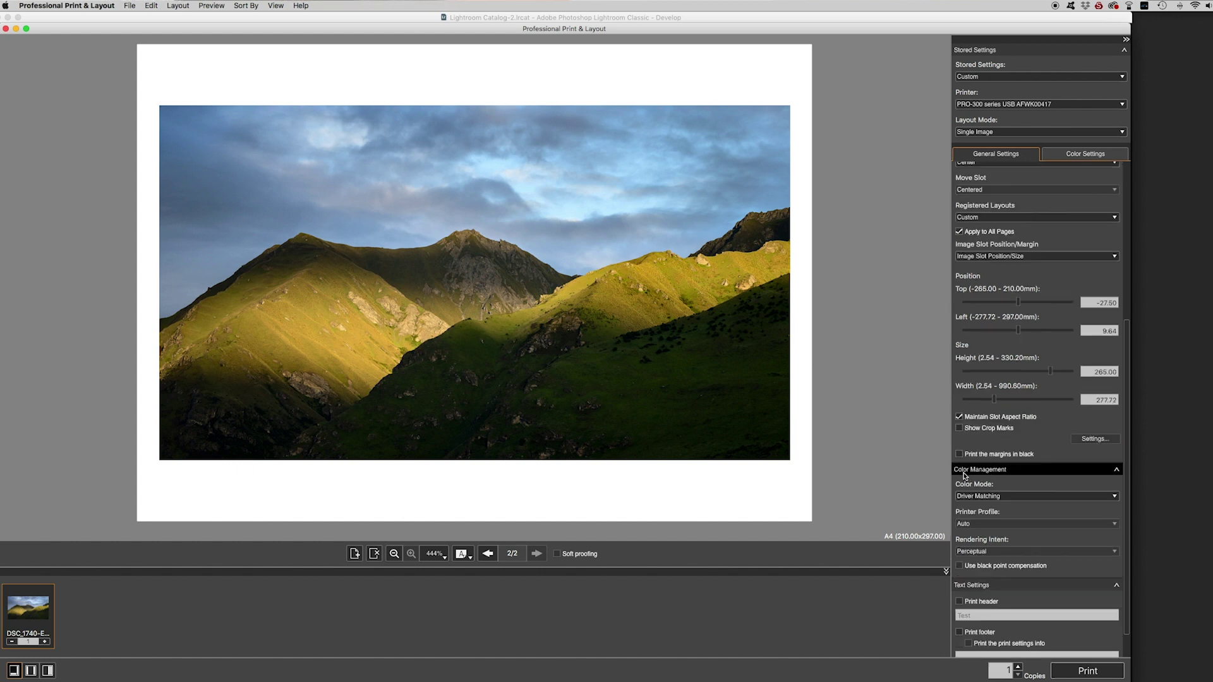
left_click(960, 429)
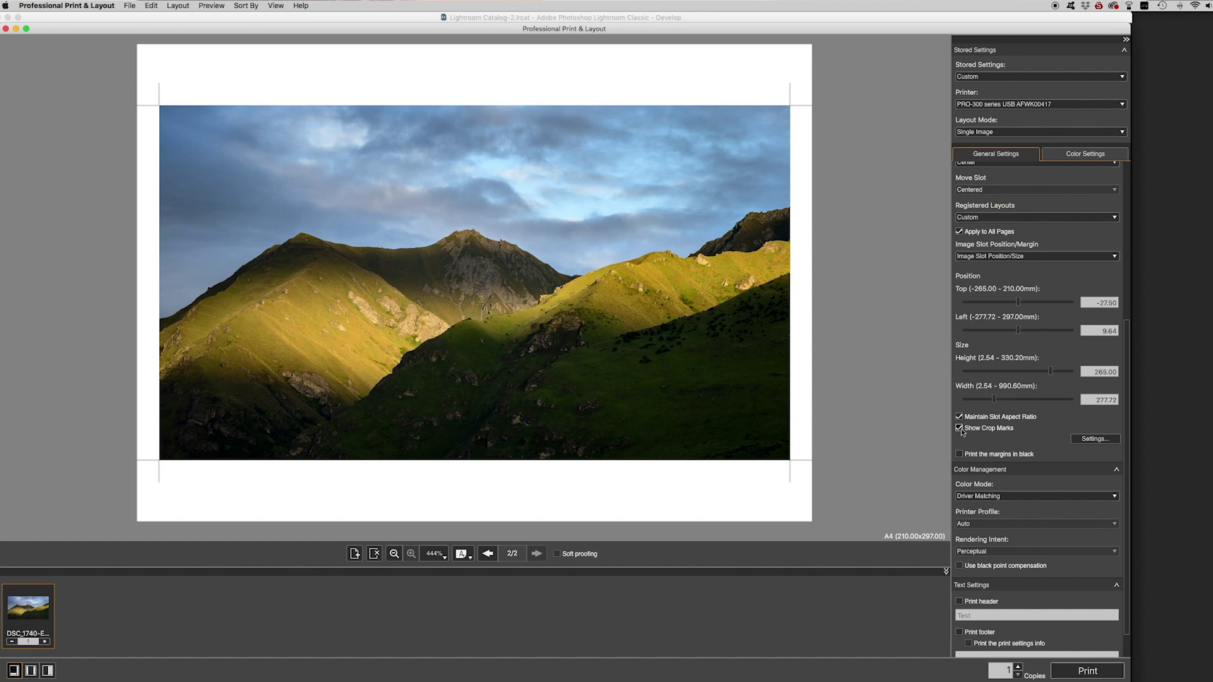
left_click(959, 429)
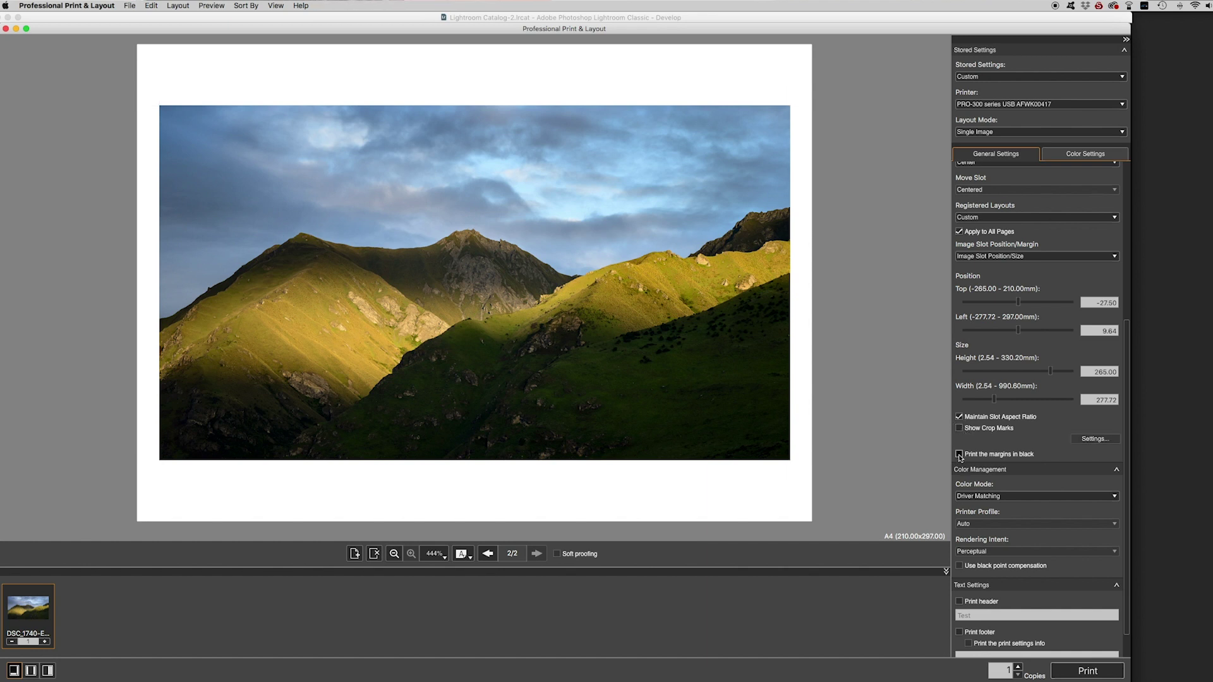
left_click(959, 454)
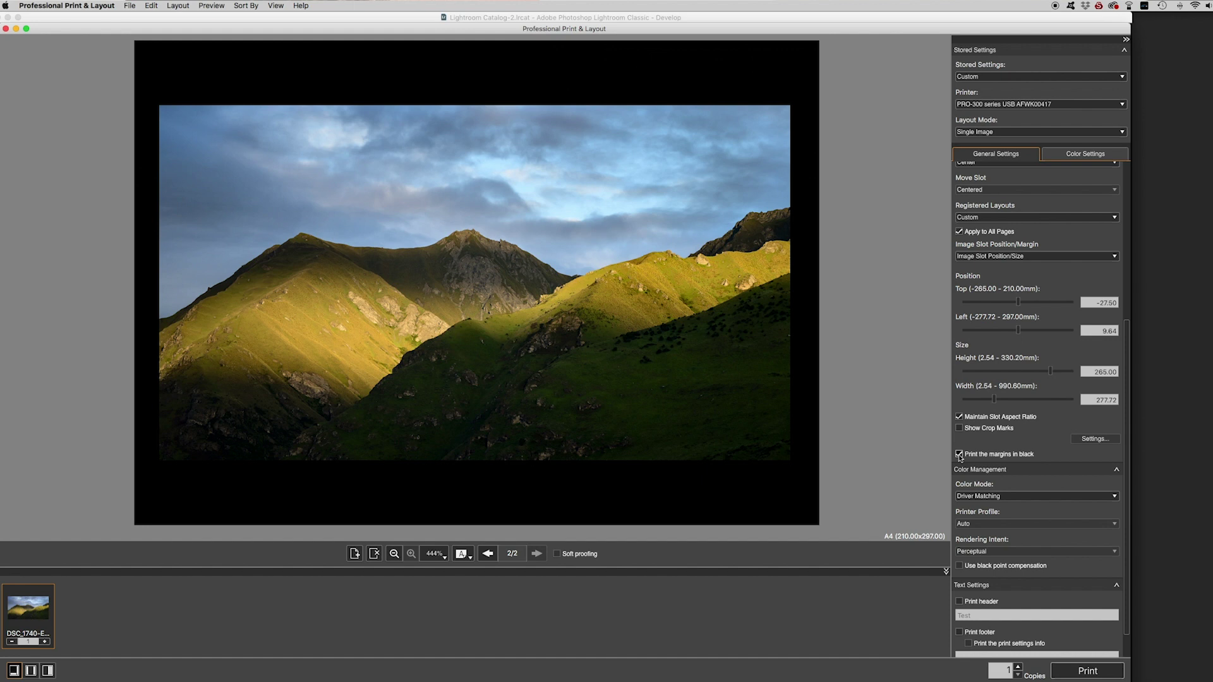
left_click(960, 454)
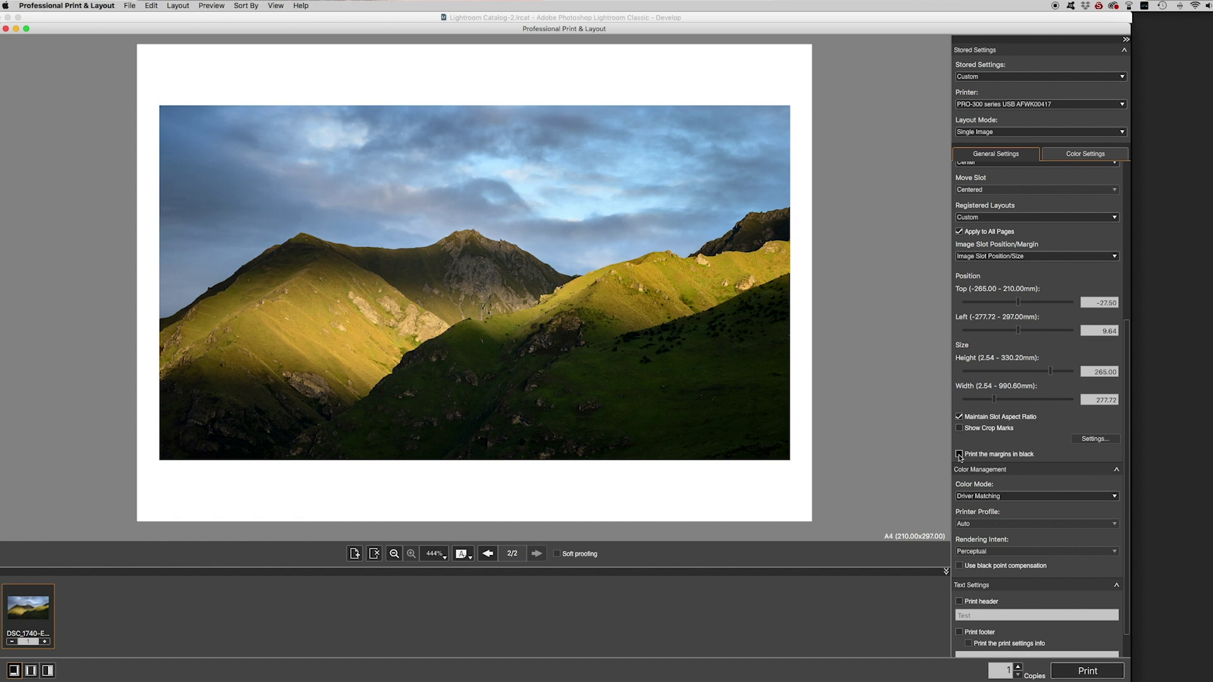
Set Color Mode to Use ICC Profile with the Canon PRO-300/G1 Photo Paper Pro Platinum printer profile.
left_click(1062, 499)
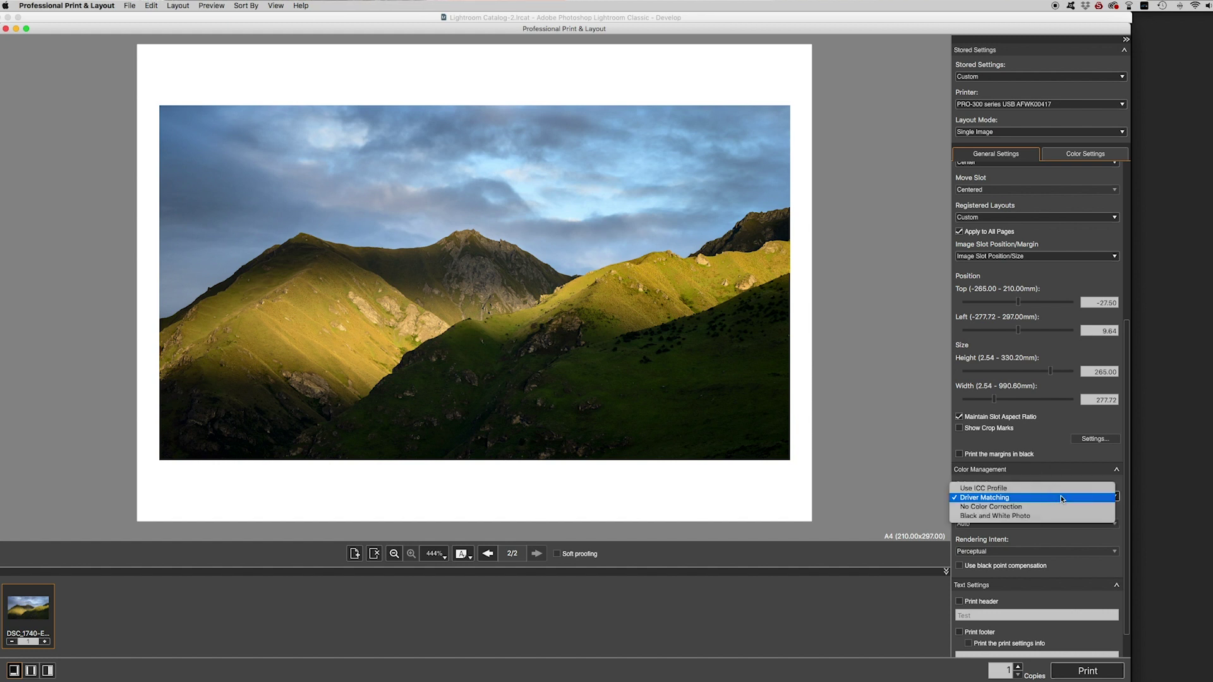
left_click(1011, 493)
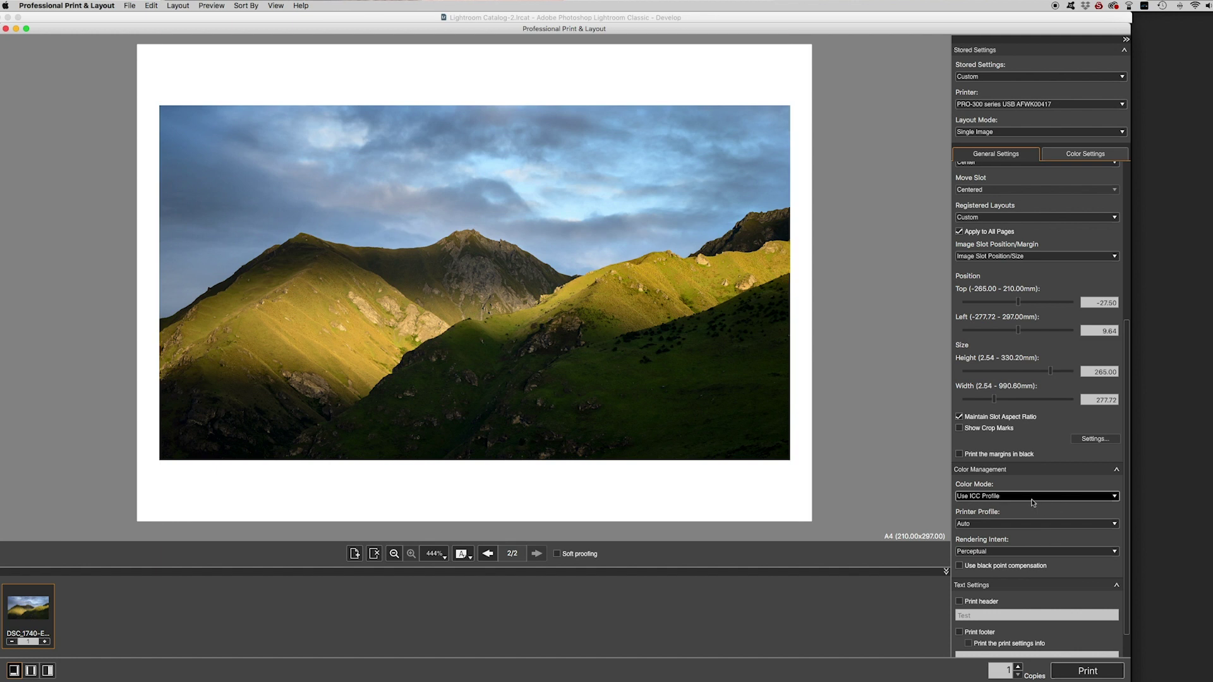
left_click(1035, 524)
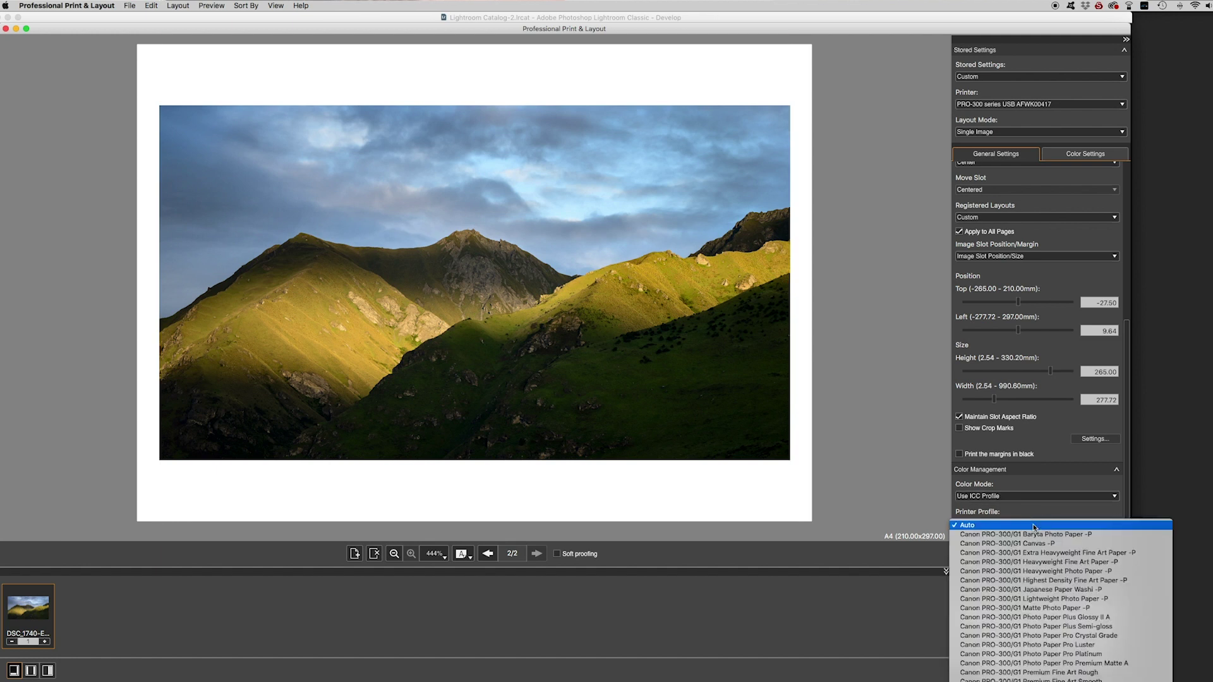
left_click(1069, 655)
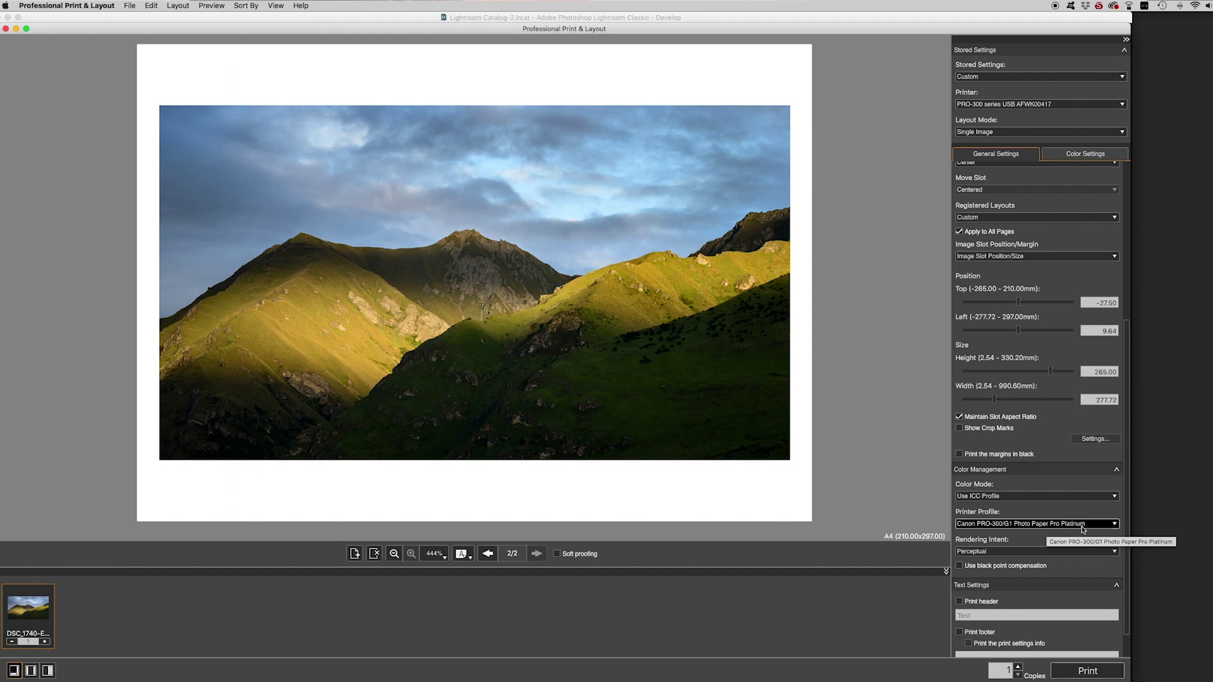
scroll(1083, 529, "down", 2)
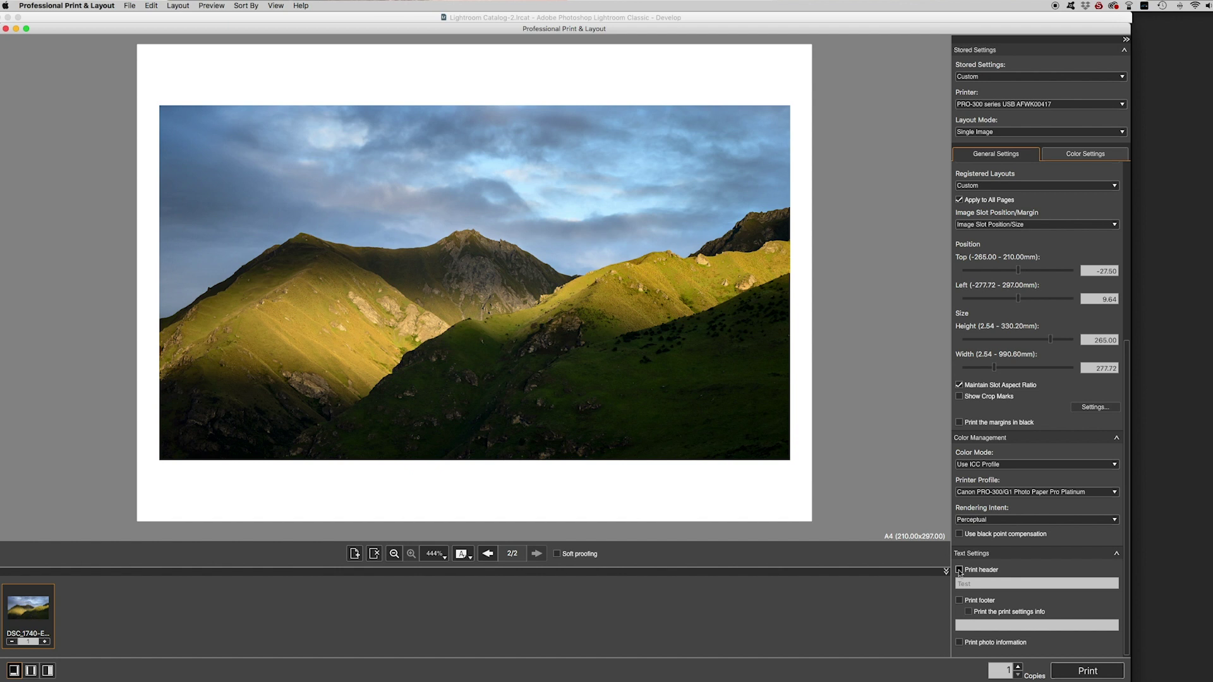
left_click(959, 571)
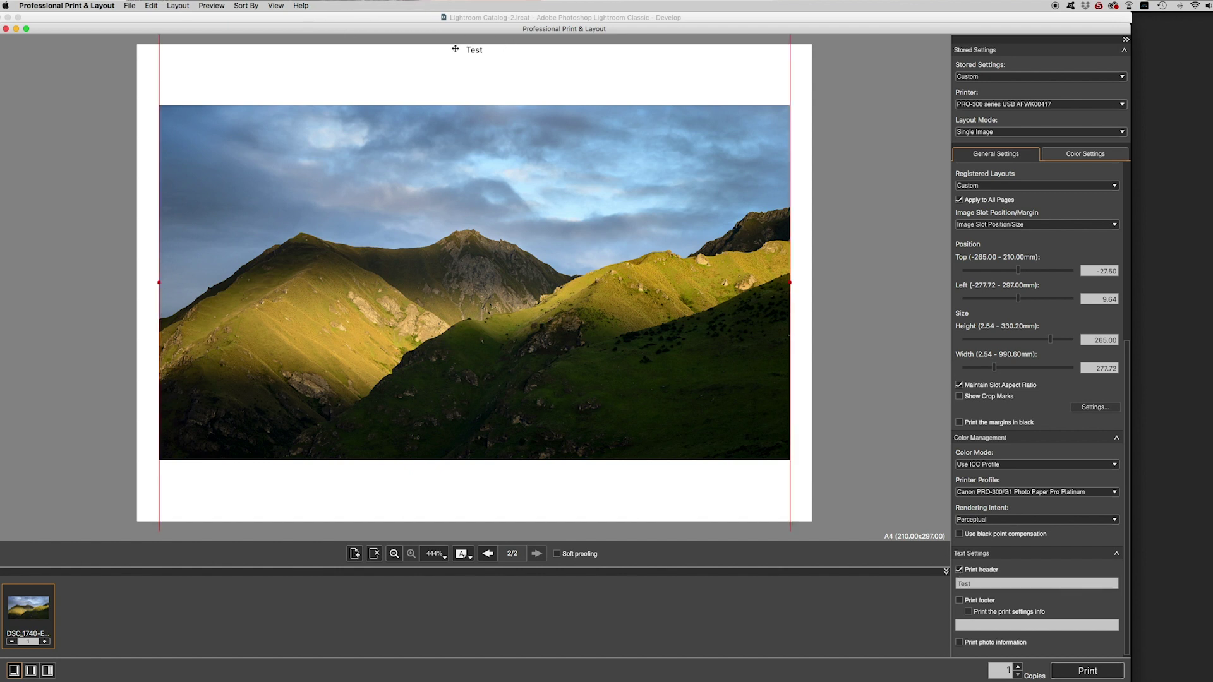
left_click(960, 570)
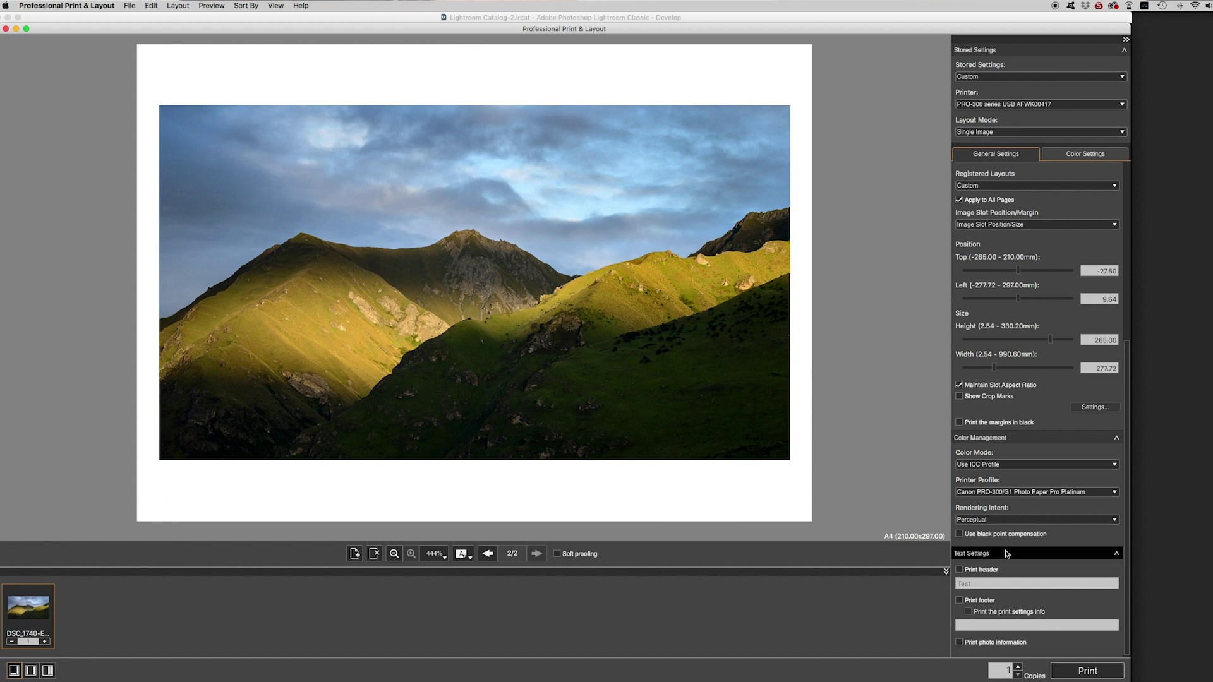
scroll(1004, 555, "up", 1)
scroll(1004, 555, "up", 10)
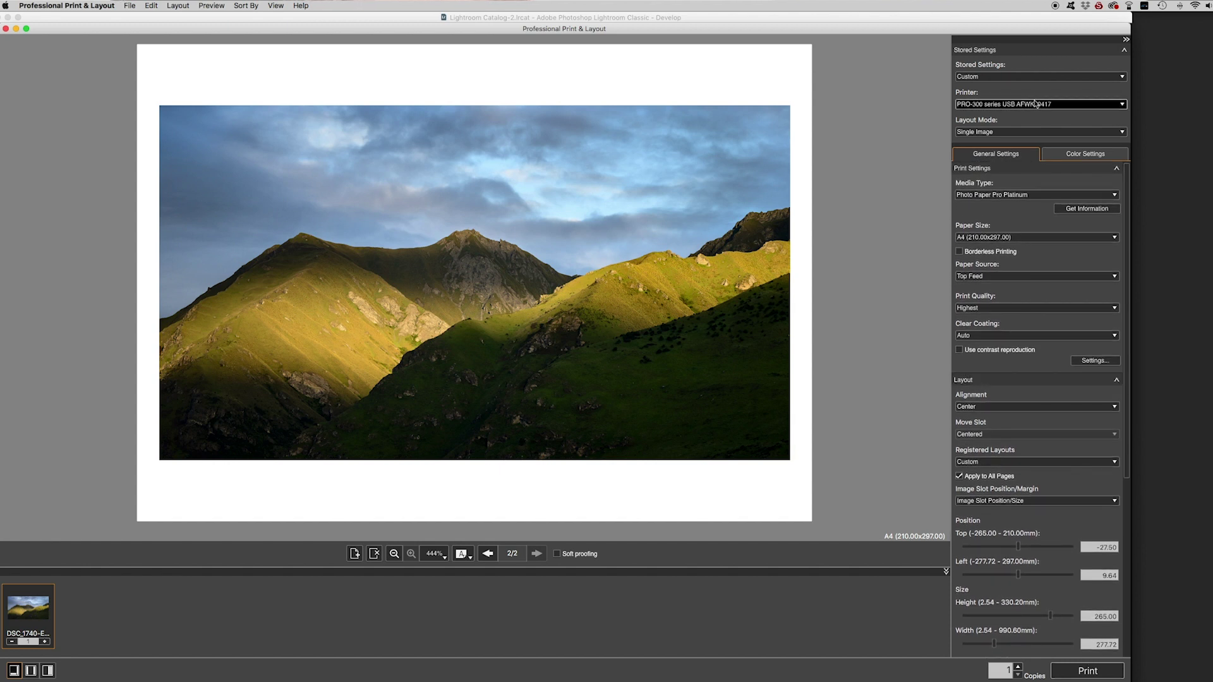
Keep the PRO-300 series printer and toggle Layout Mode to Multiple Images and back to Single Image.
left_click(1000, 106)
left_click(999, 106)
left_click(1002, 135)
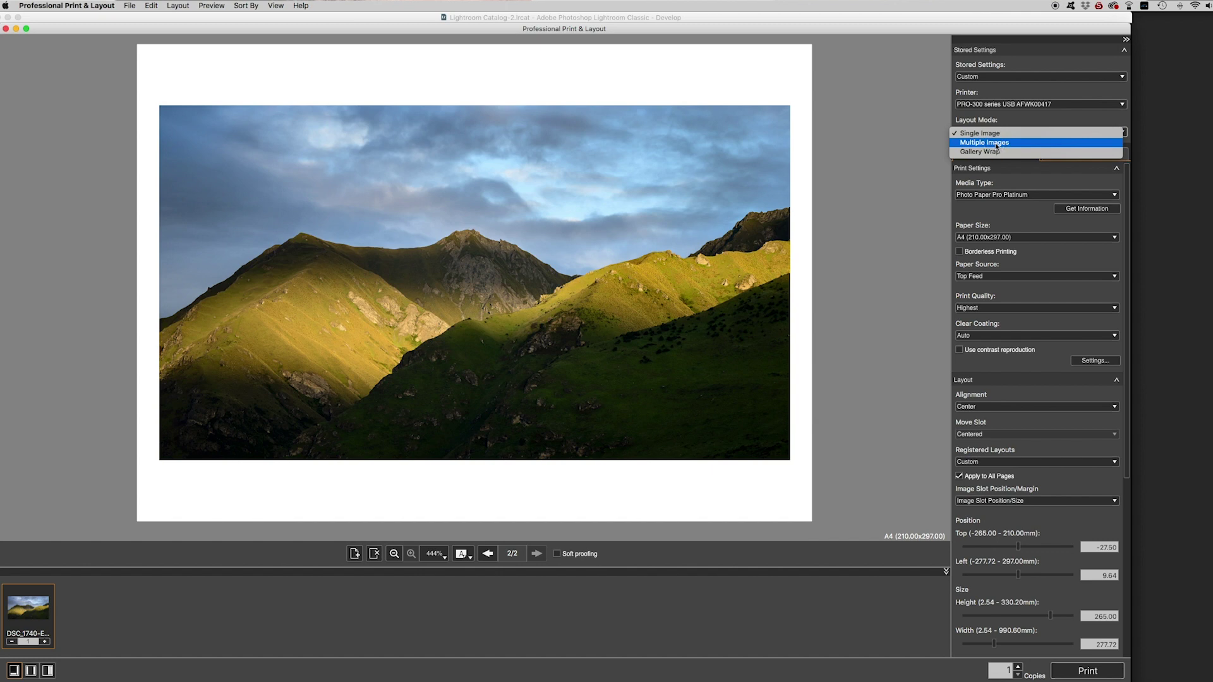
left_click(998, 143)
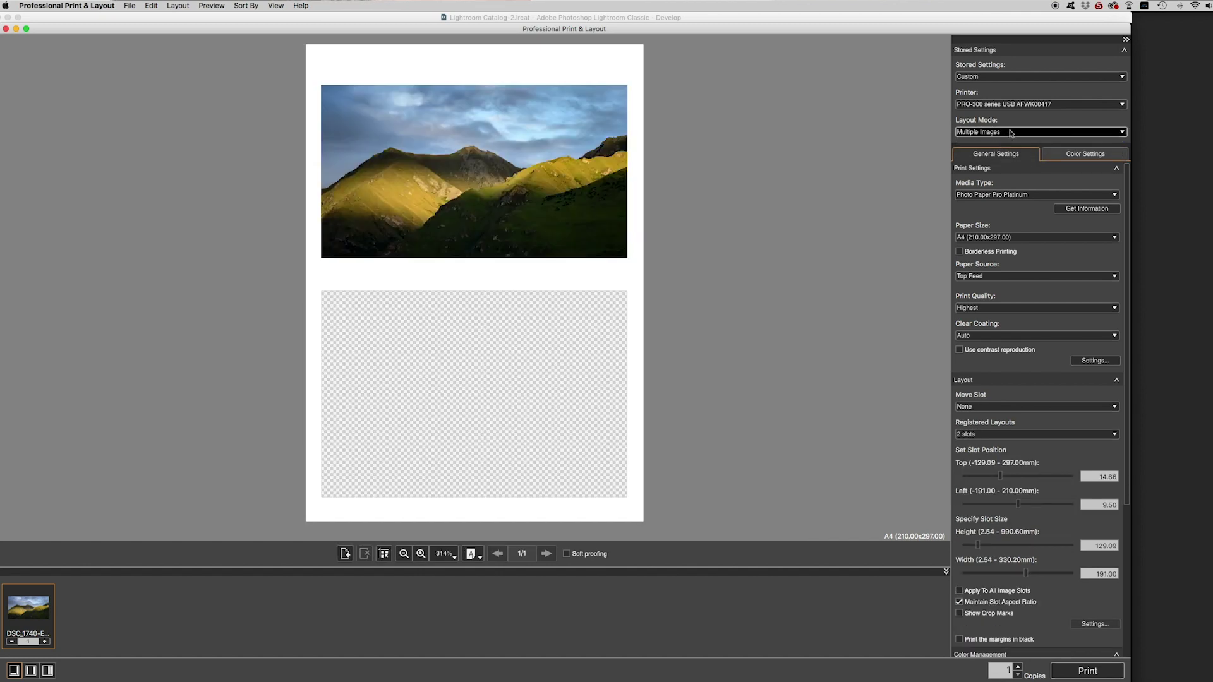
left_click(1011, 133)
left_click(1007, 123)
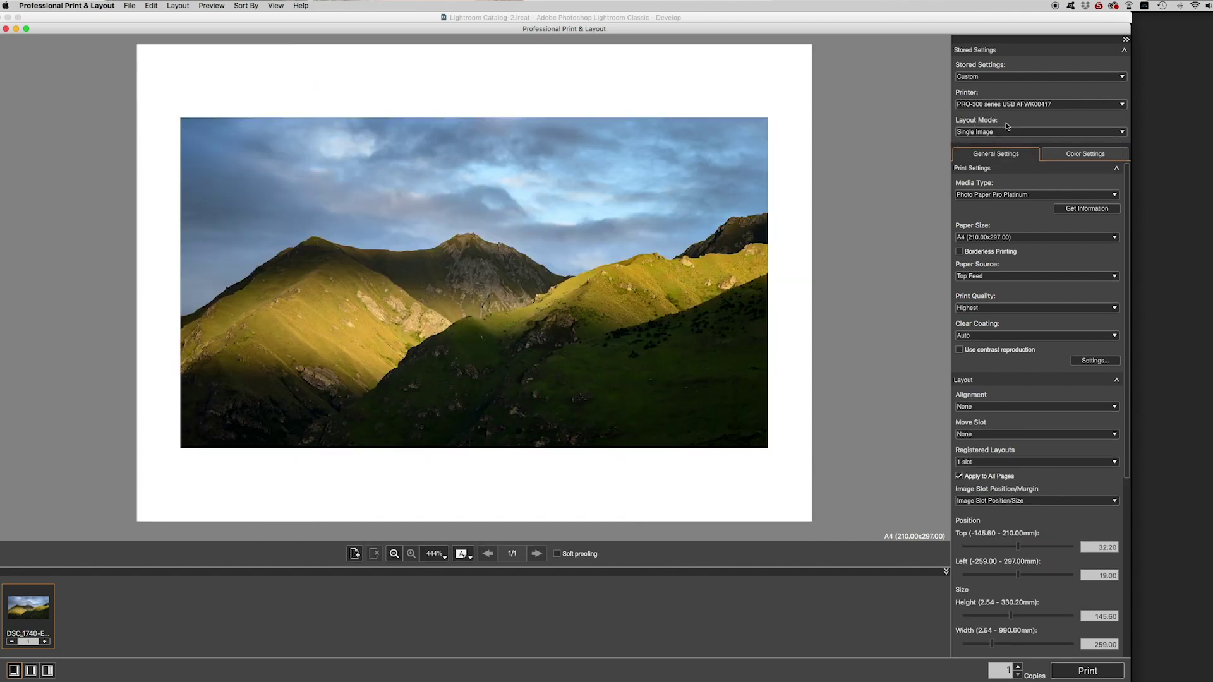
left_click(1006, 131)
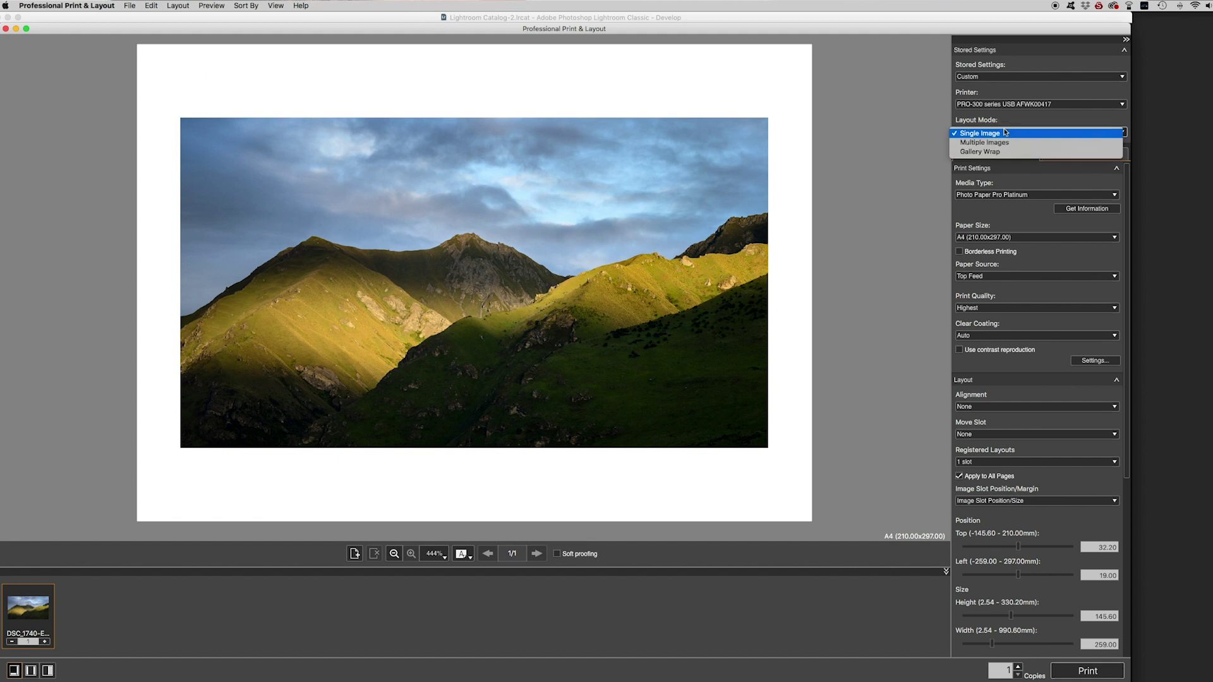
left_click(1024, 122)
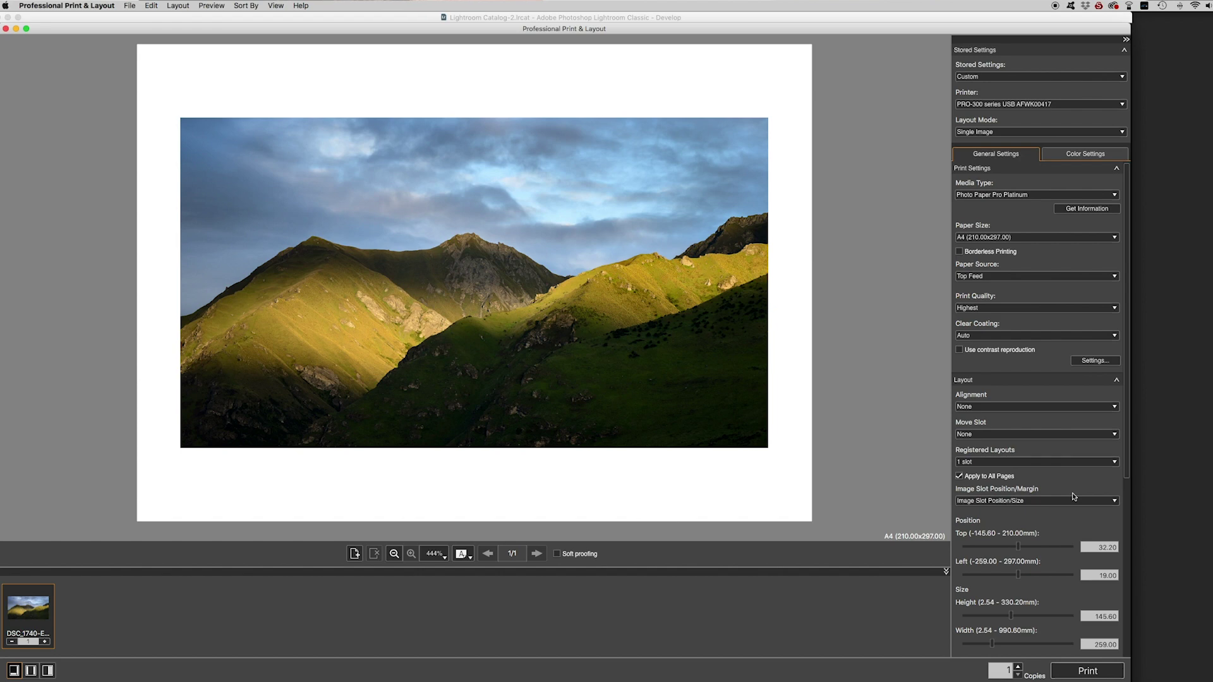
scroll(1076, 499, "down", 3)
scroll(1075, 499, "down", 5)
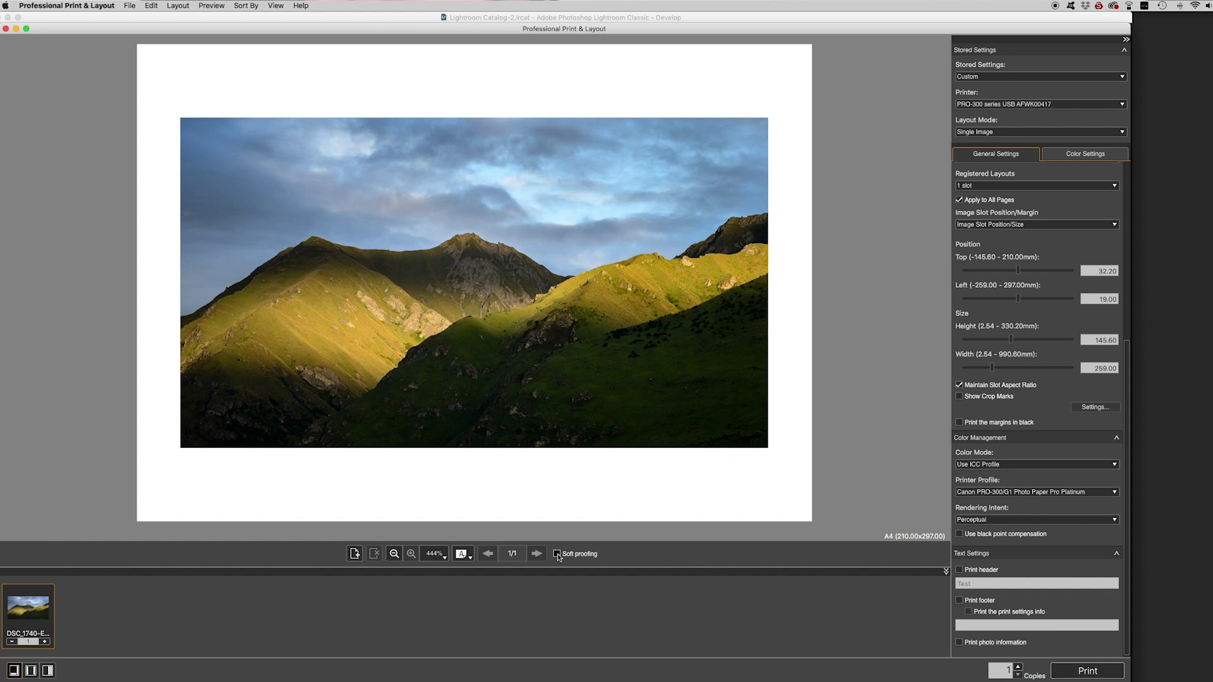
left_click(515, 390)
left_click(556, 555)
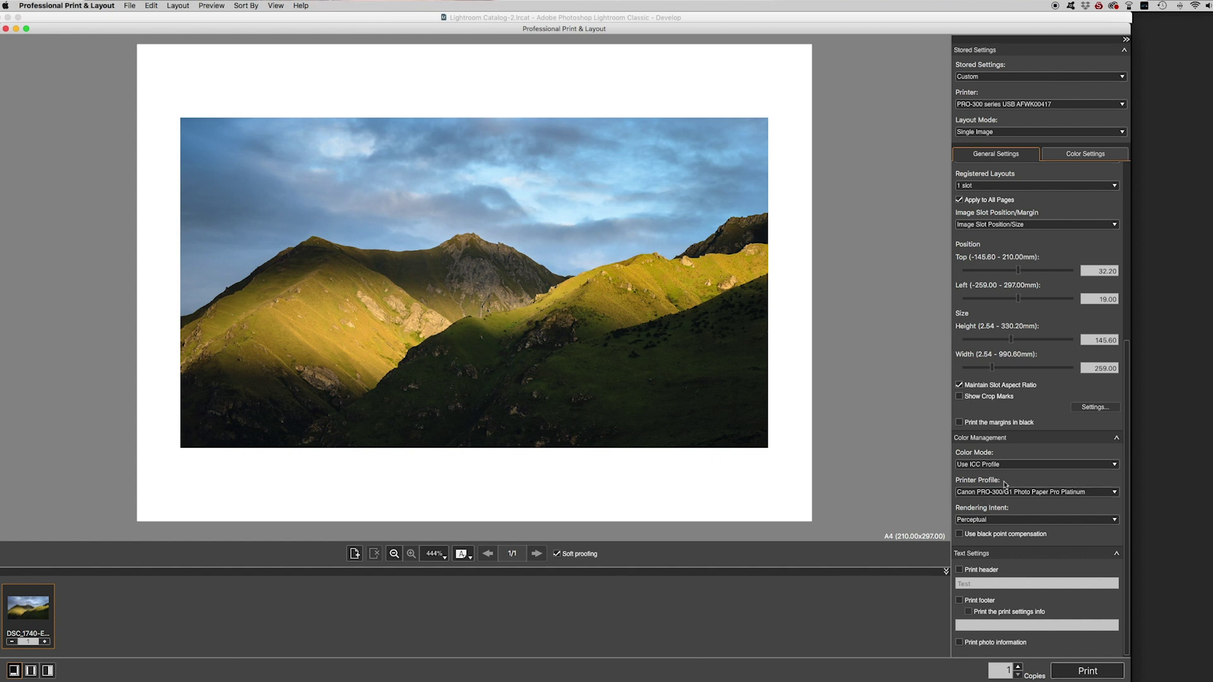
left_click(557, 554)
left_click(556, 554)
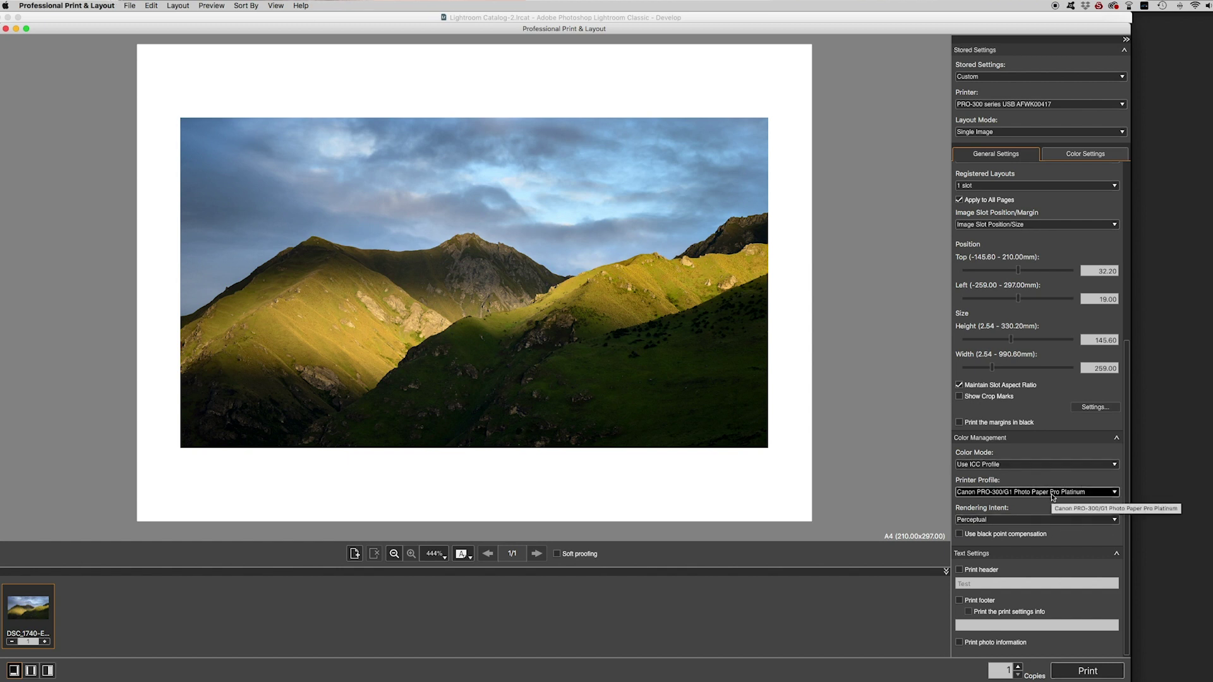
Print the photo, confirming the A4 Photo Paper Pro Platinum settings summary.
left_click(1080, 672)
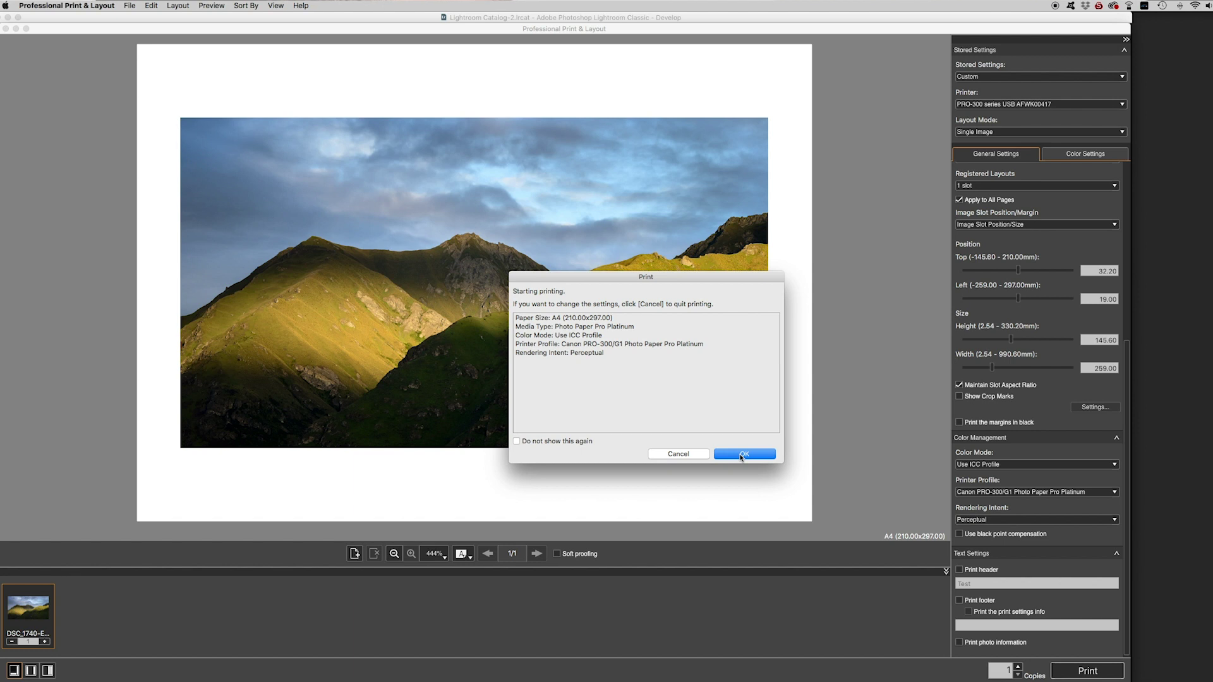
left_click(743, 455)
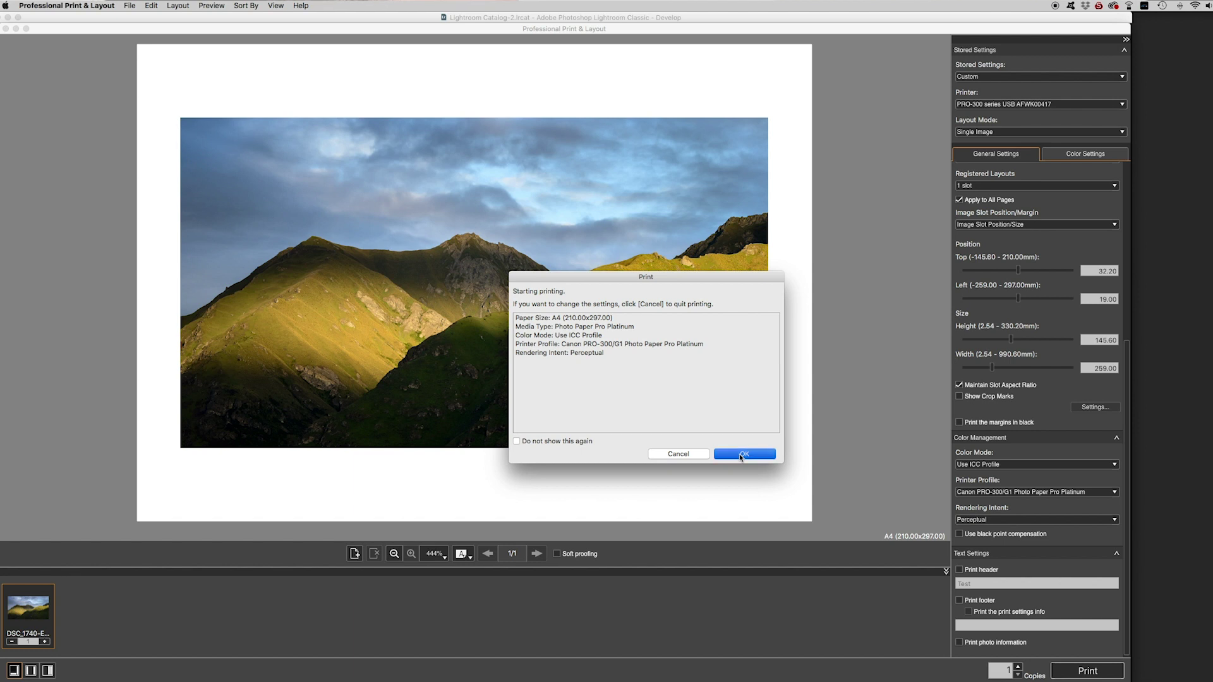